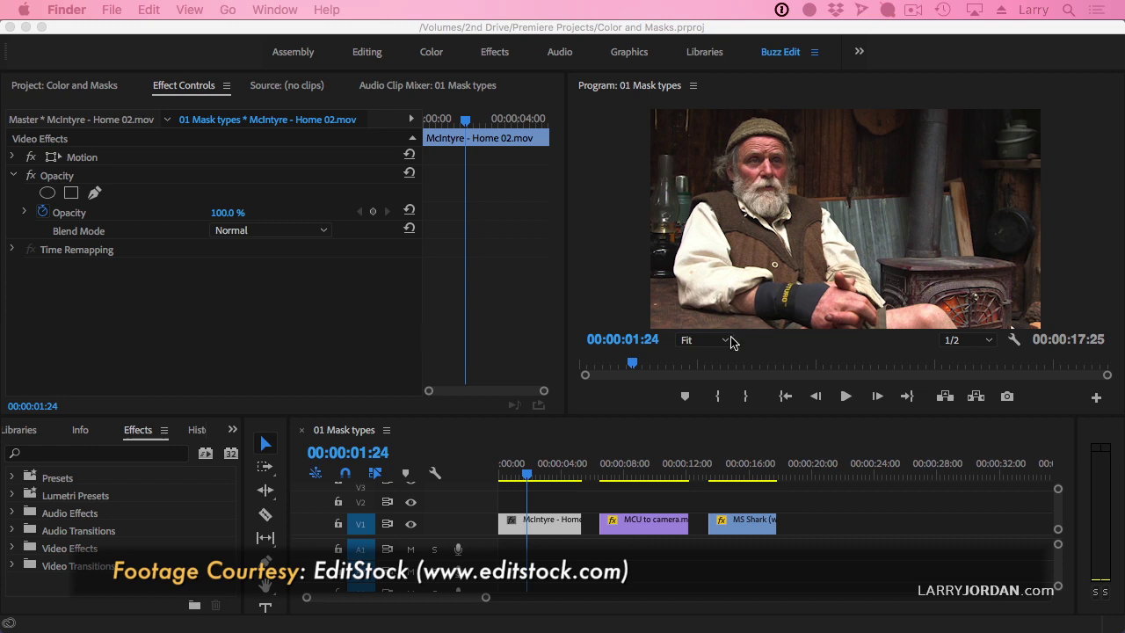
- Play the sequence from the start to review the interview clip
{"action": "left_click", "coordinate": [494, 475]}
{"action": "key", "text": "Home"}
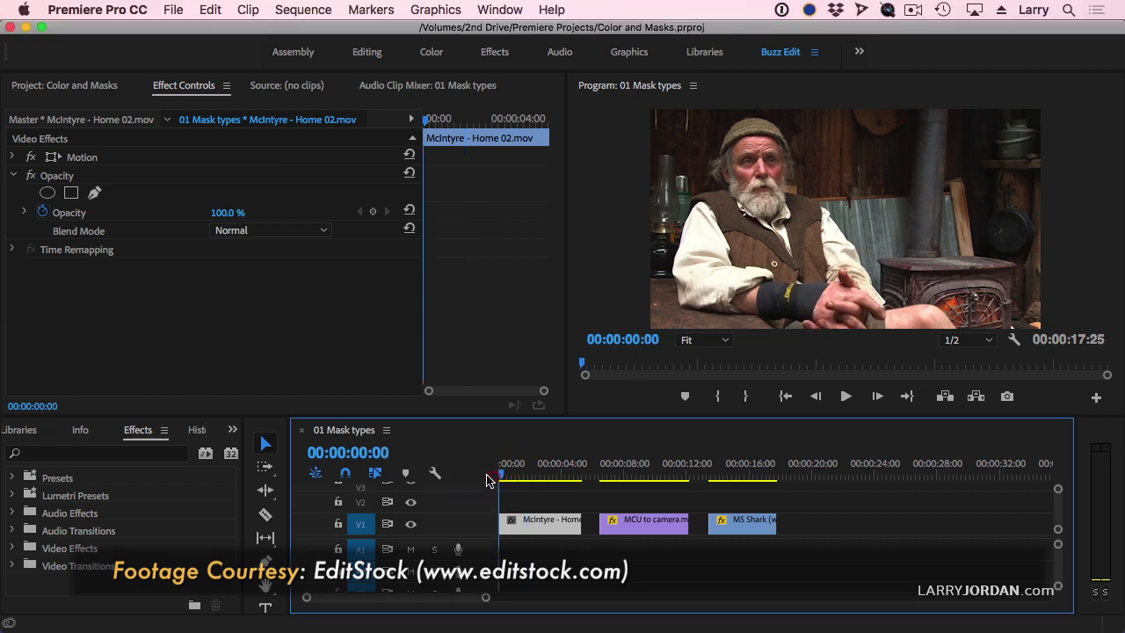
{"action": "key", "text": "space"}
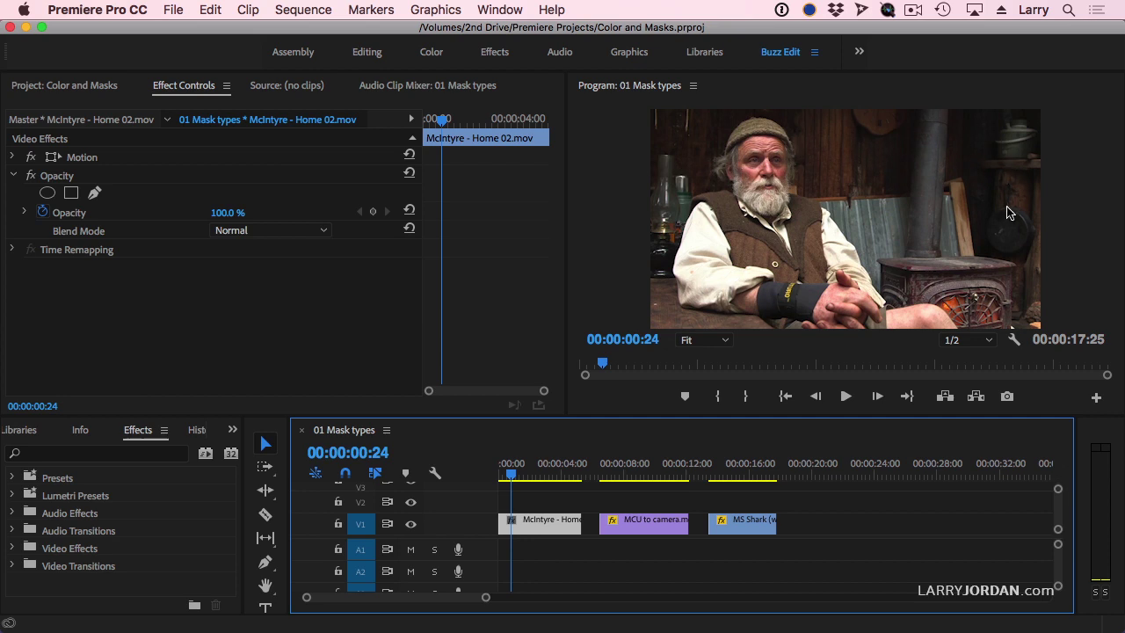
{"action": "key", "text": "space"}
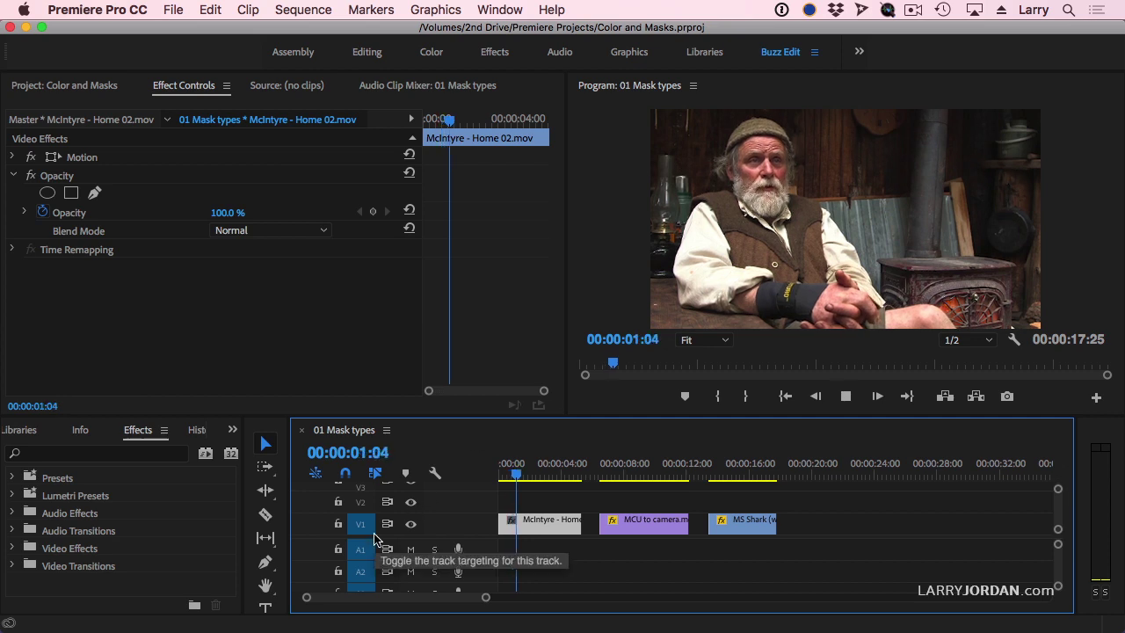
{"action": "key", "text": "space"}
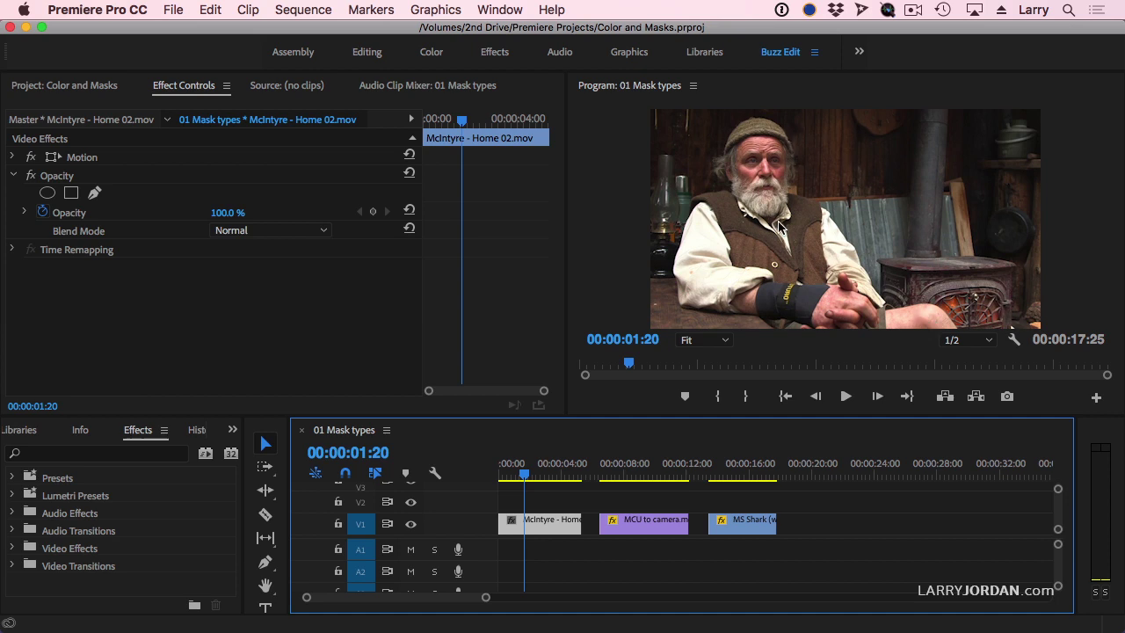
- Search 'blur' in Effects and apply Gaussian Blur to the McIntyre - Home 02.mov clip
{"action": "left_click", "coordinate": [535, 526]}
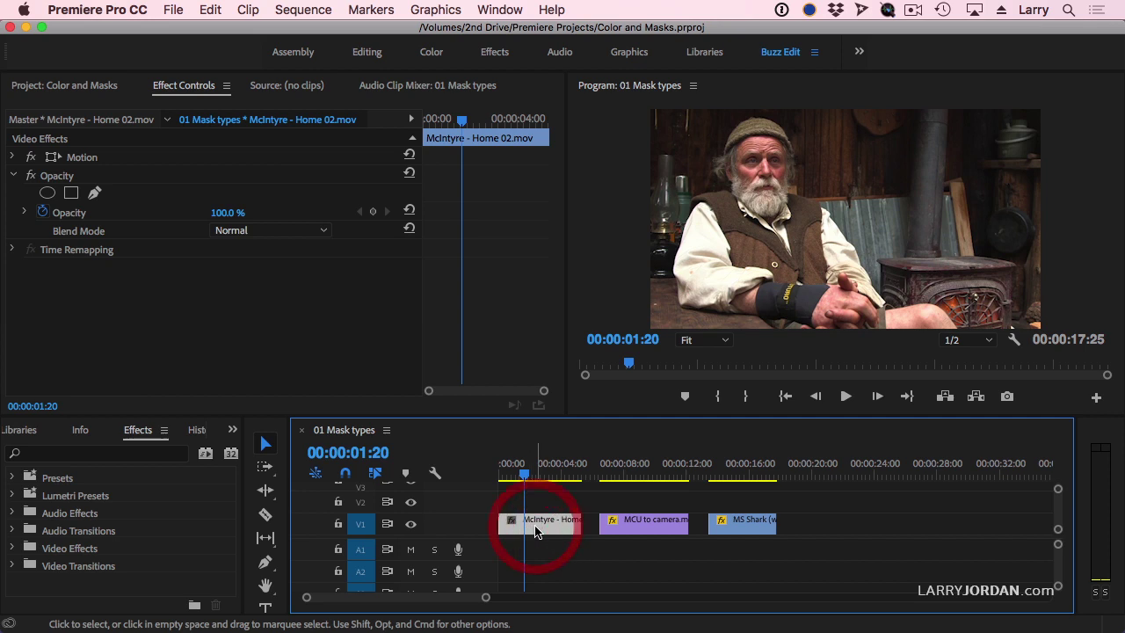
{"action": "left_click", "coordinate": [92, 452]}
{"action": "type", "text": "b"}
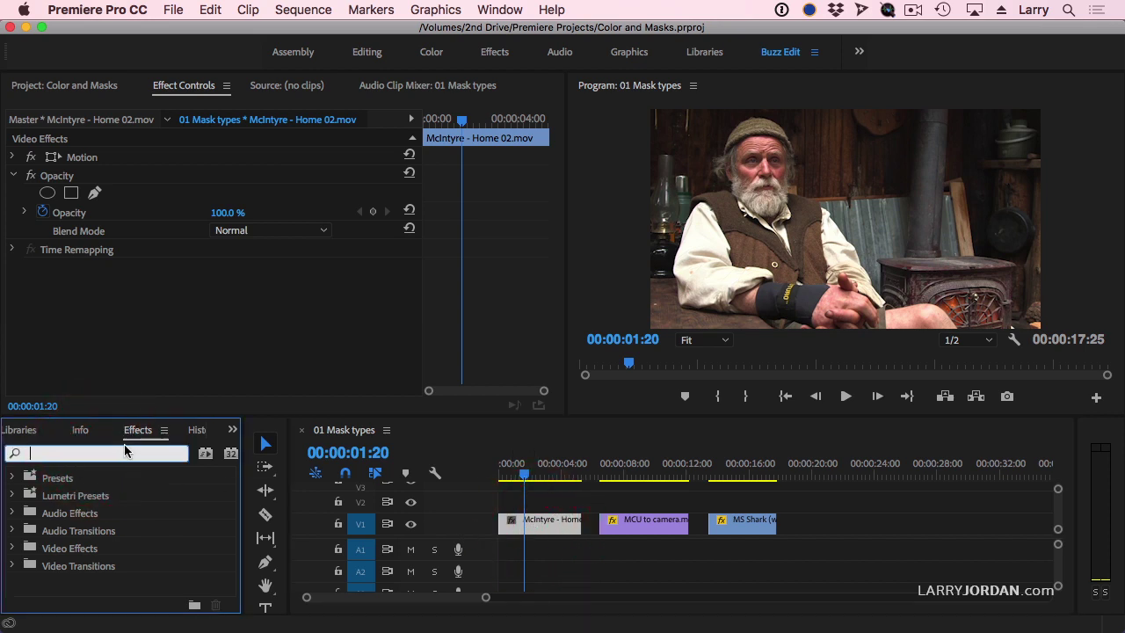
{"action": "type", "text": "lur"}
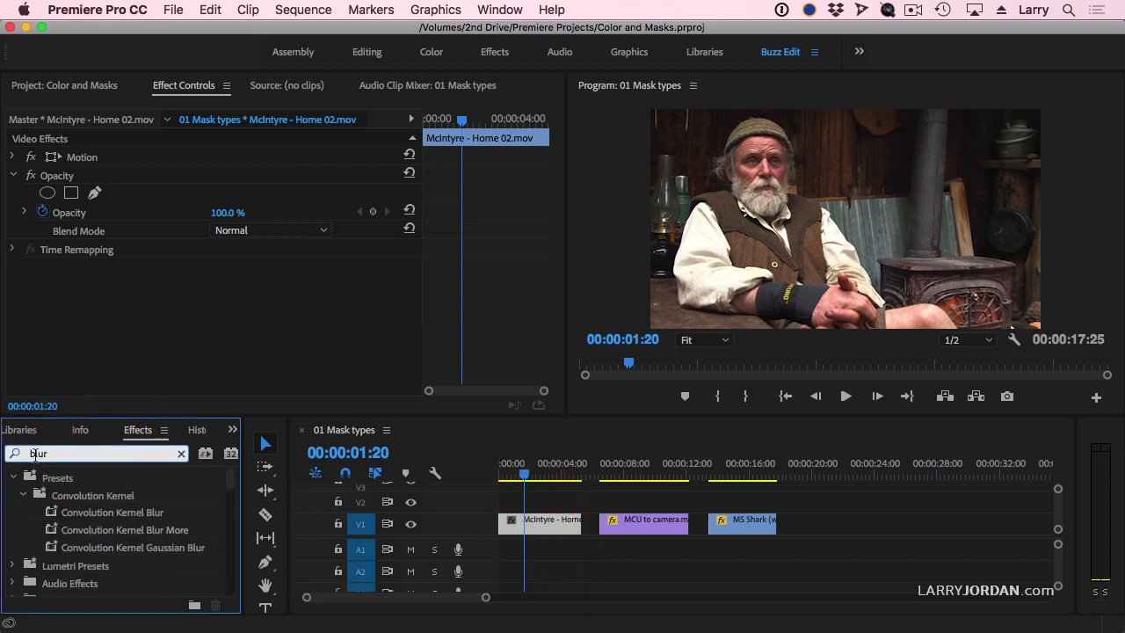
{"action": "left_click", "coordinate": [23, 495]}
{"action": "scroll", "coordinate": [27, 497], "scroll_direction": "down", "scroll_amount": 4}
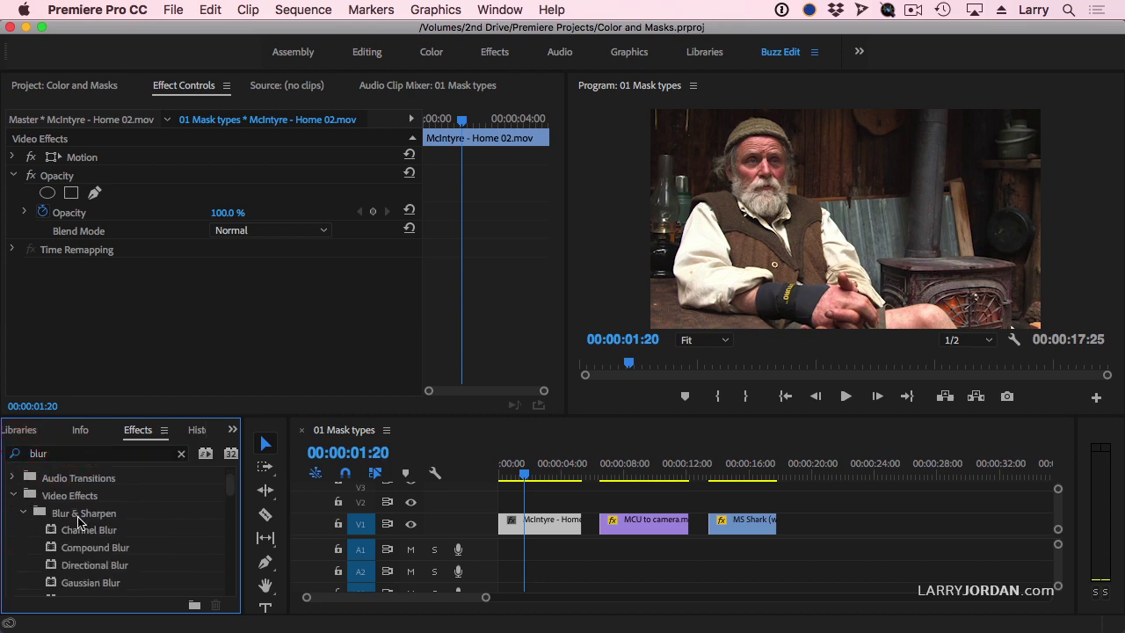
{"action": "scroll", "coordinate": [79, 522], "scroll_direction": "down", "scroll_amount": 2}
{"action": "scroll", "coordinate": [79, 522], "scroll_direction": "down", "scroll_amount": 1}
{"action": "left_click_drag", "start_coordinate": [54, 530], "coordinate": [525, 527]}
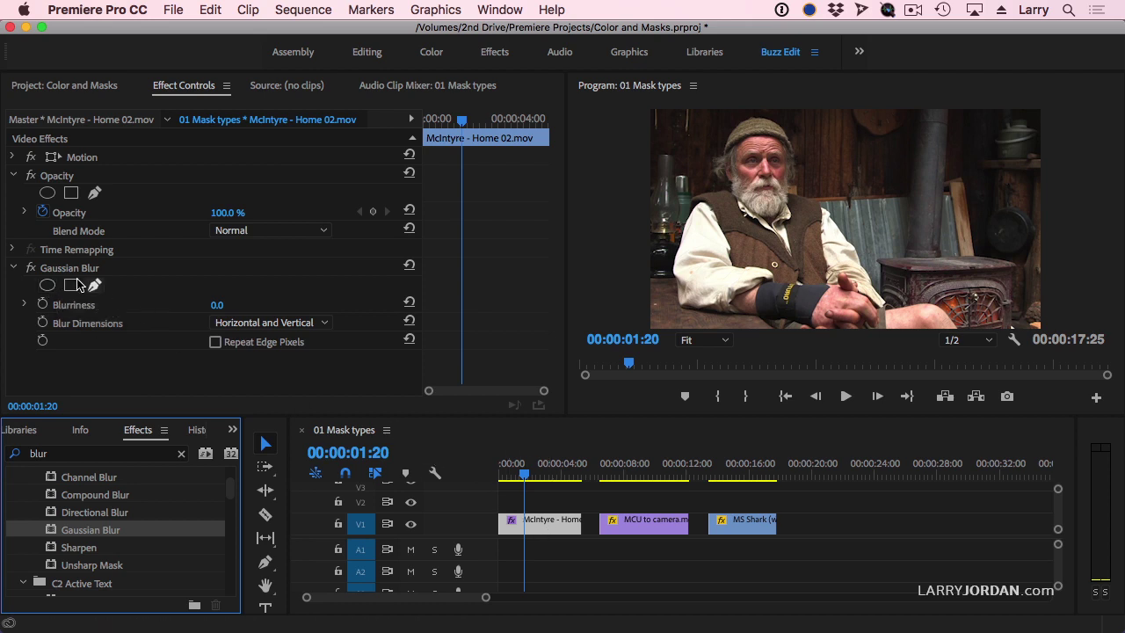
- Add an elliptical mask to the Gaussian Blur and stretch it over the man's face
{"action": "left_click", "coordinate": [47, 286]}
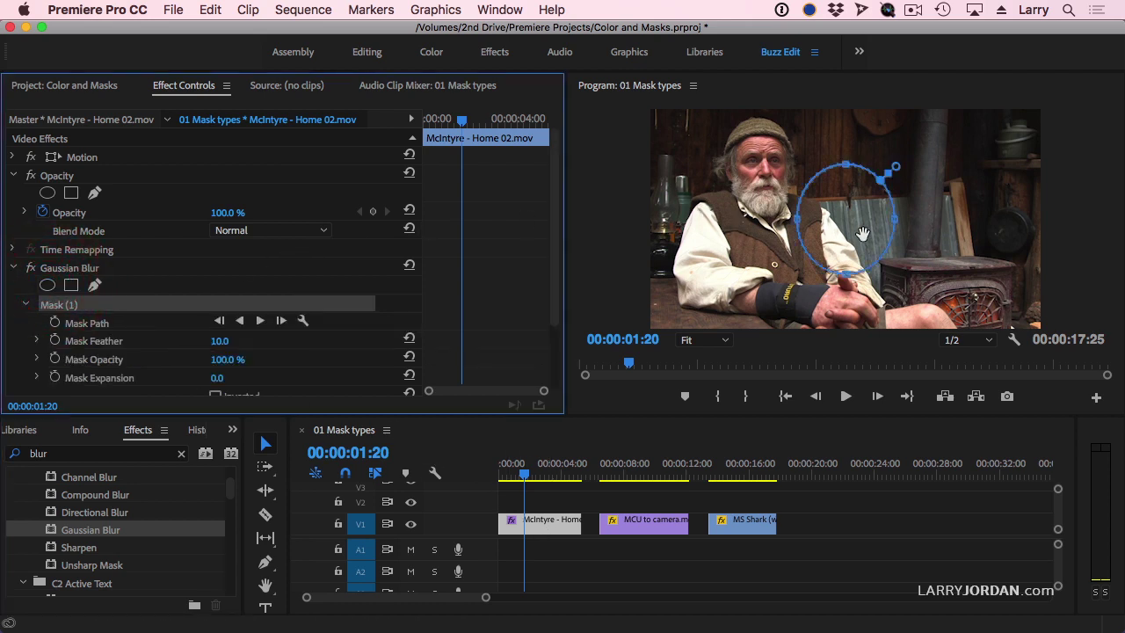
{"action": "left_click", "coordinate": [823, 225]}
{"action": "left_click_drag", "start_coordinate": [823, 225], "coordinate": [757, 149]}
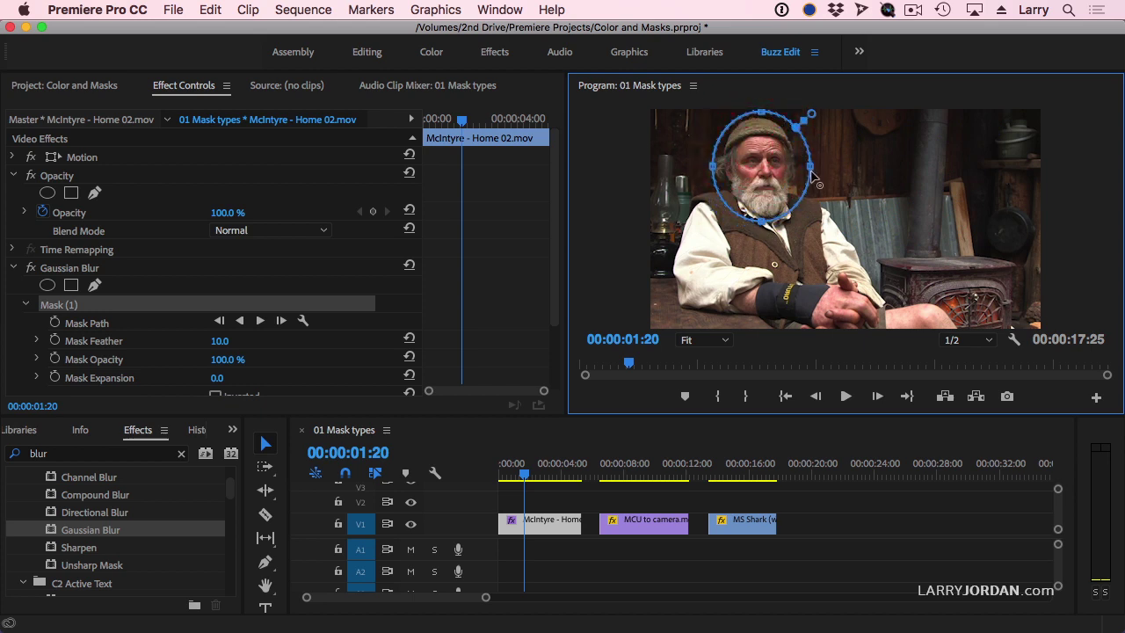
{"action": "left_click_drag", "start_coordinate": [810, 176], "coordinate": [870, 189]}
{"action": "left_click_drag", "start_coordinate": [795, 220], "coordinate": [789, 292]}
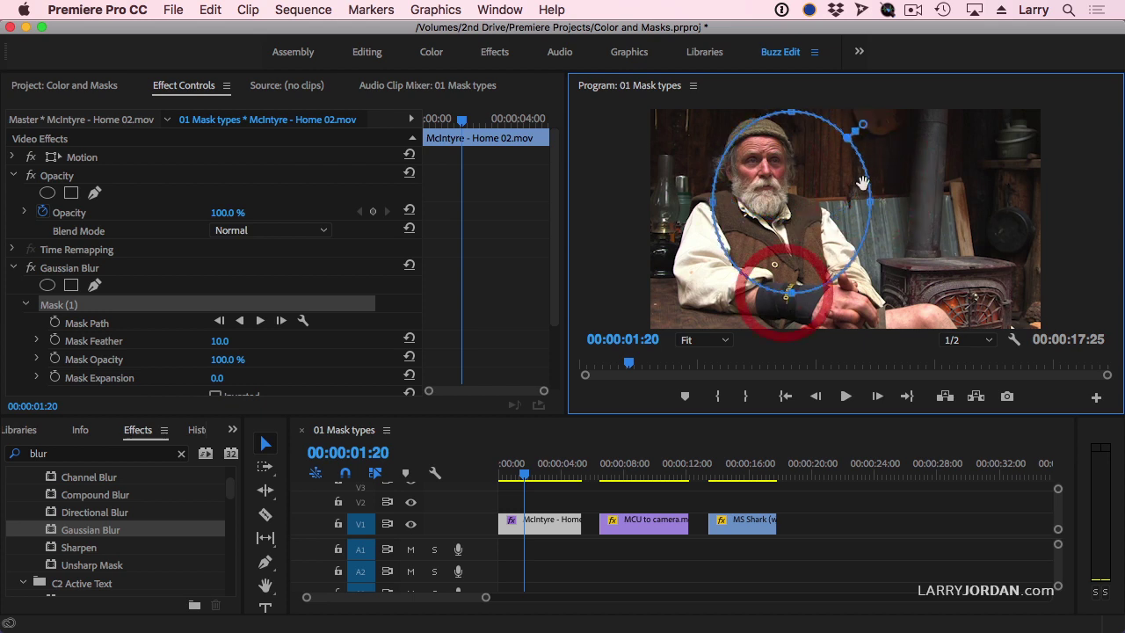
- Set the ellipse mask's feather to 8.7 and refine its position and size over the head
{"action": "mouse_move", "coordinate": [865, 129]}
{"action": "left_mouse_down"}
{"action": "mouse_move", "coordinate": [898, 113]}
{"action": "mouse_move", "coordinate": [881, 125]}
{"action": "left_mouse_up"}
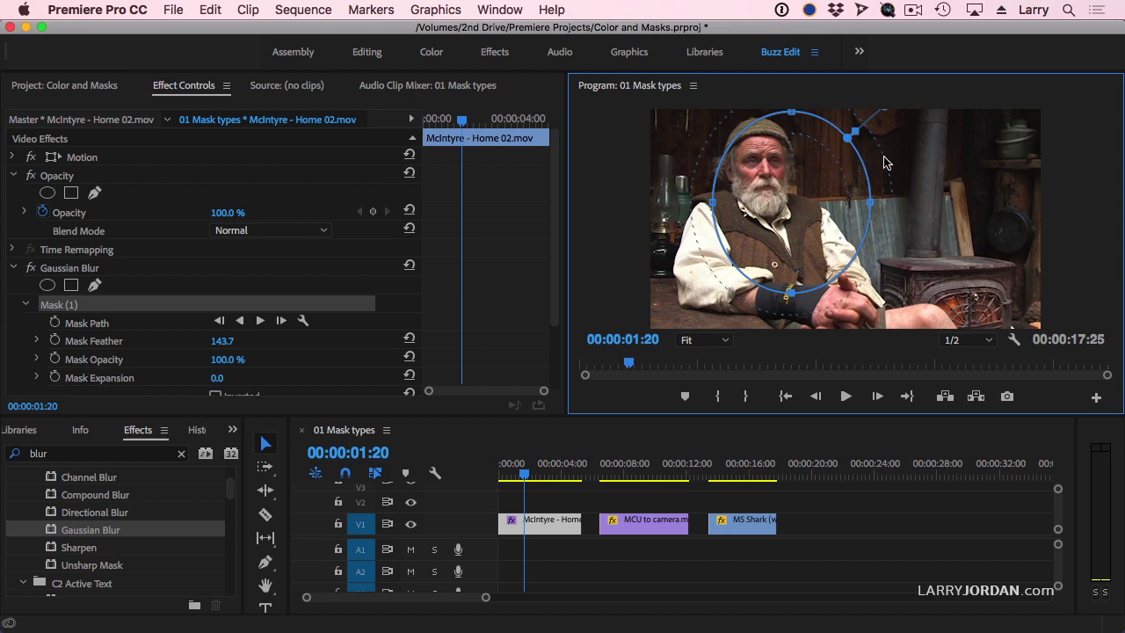
{"action": "left_click_drag", "start_coordinate": [886, 114], "coordinate": [868, 154]}
{"action": "left_click_drag", "start_coordinate": [796, 180], "coordinate": [770, 177]}
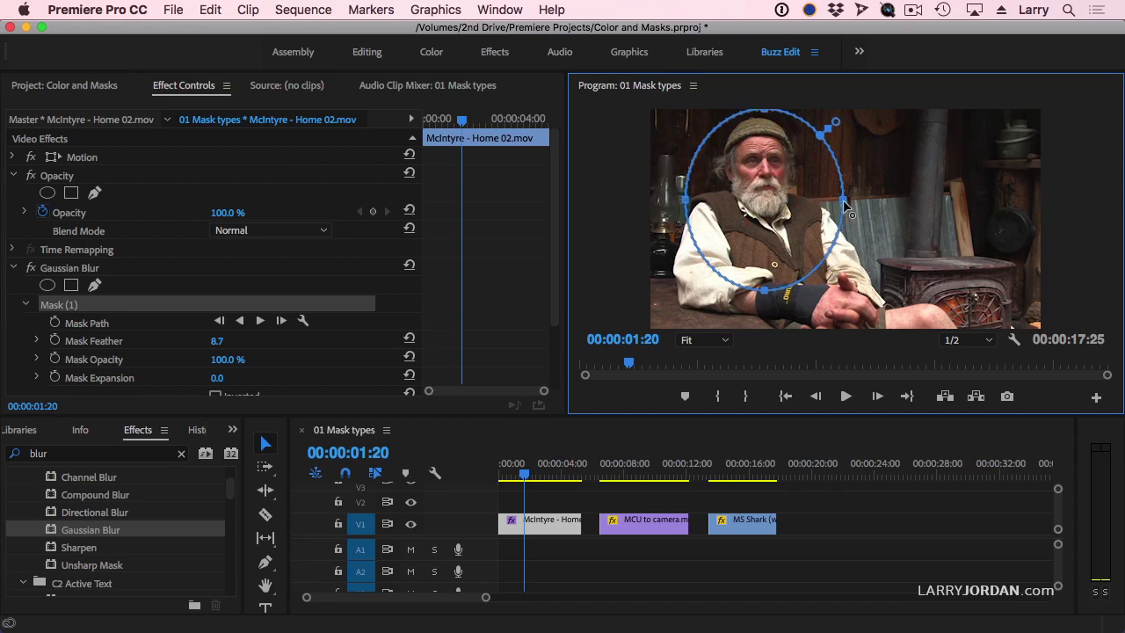
{"action": "left_click_drag", "start_coordinate": [843, 201], "coordinate": [835, 211]}
{"action": "left_click_drag", "start_coordinate": [756, 292], "coordinate": [765, 248]}
{"action": "left_click", "coordinate": [767, 208]}
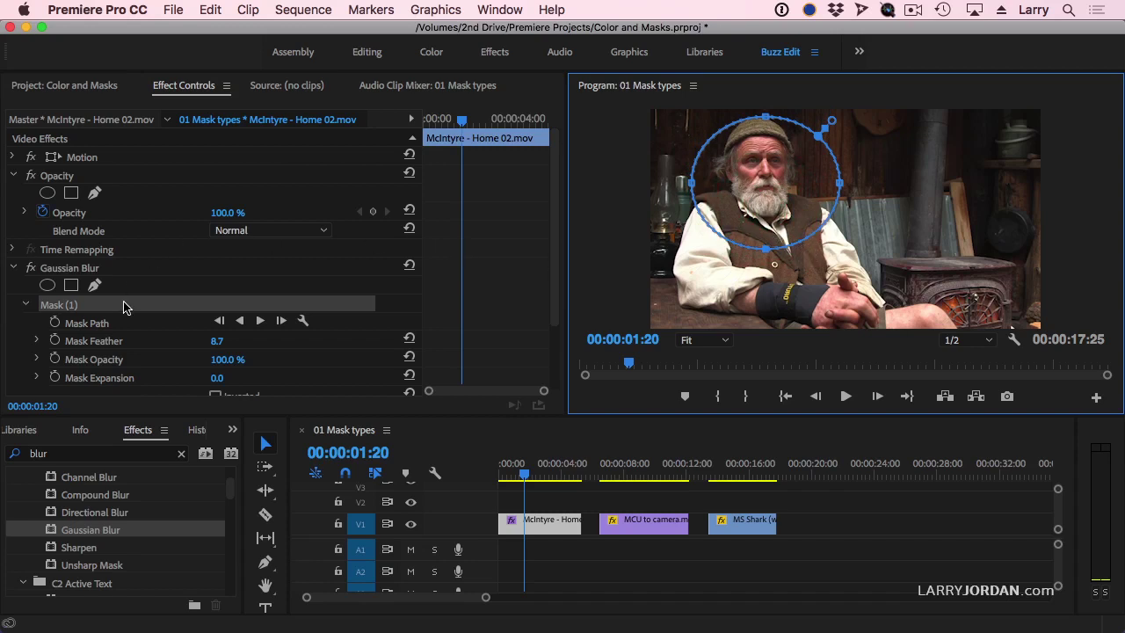
- Delete the elliptical Mask (1) and place a rectangular mask on the man's head
{"action": "left_click", "coordinate": [94, 307]}
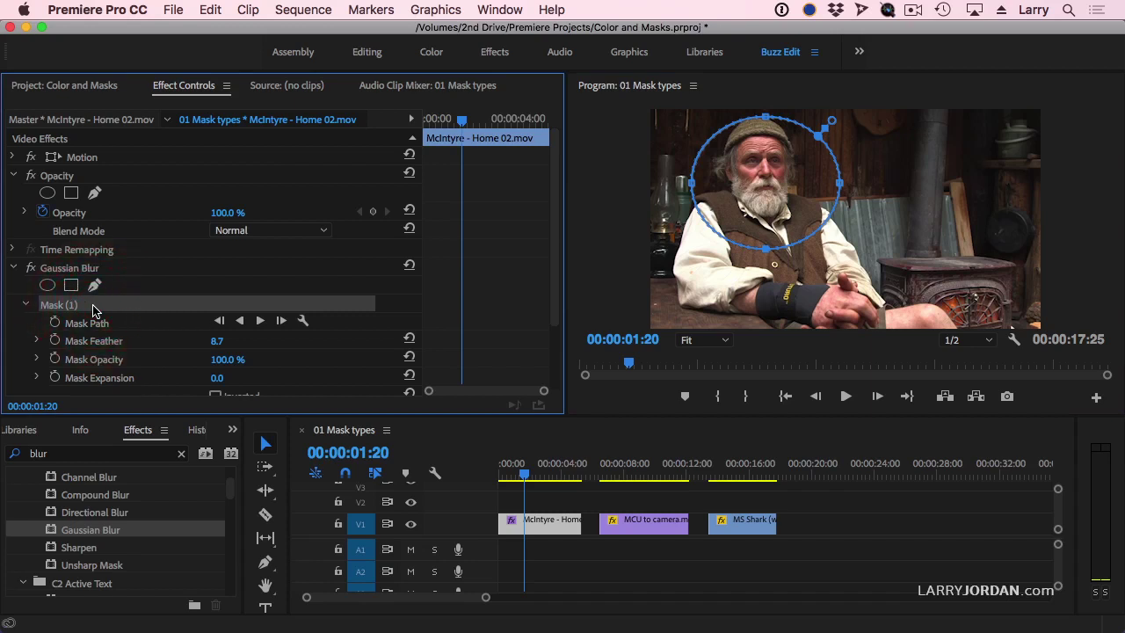
{"action": "key", "text": "Delete"}
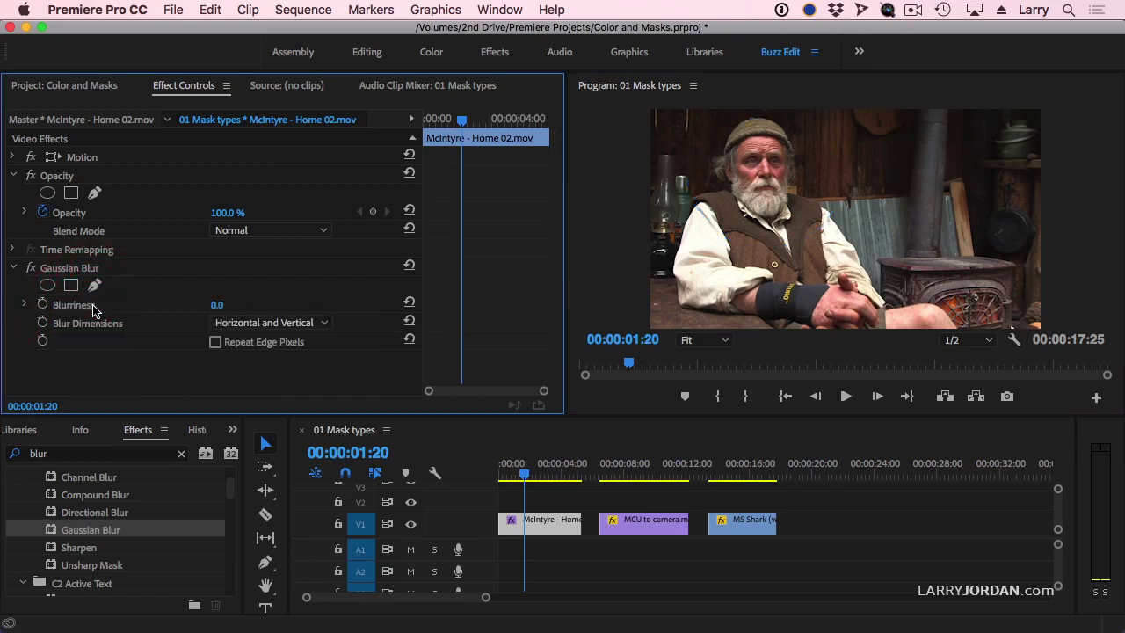
{"action": "left_click", "coordinate": [71, 285]}
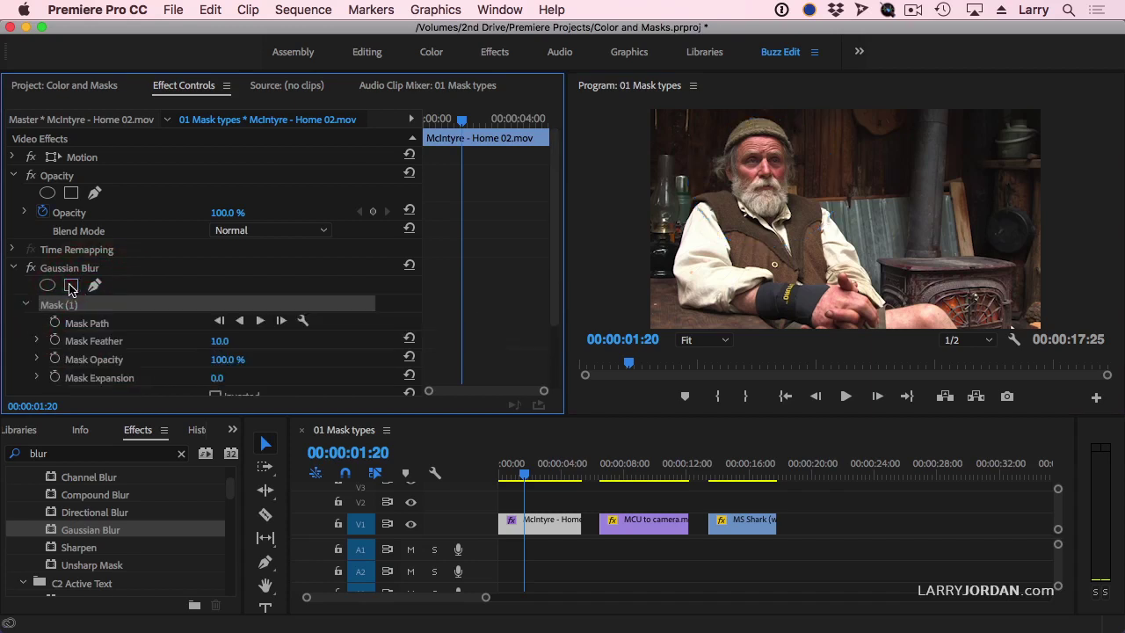
{"action": "left_click_drag", "start_coordinate": [835, 214], "coordinate": [756, 139]}
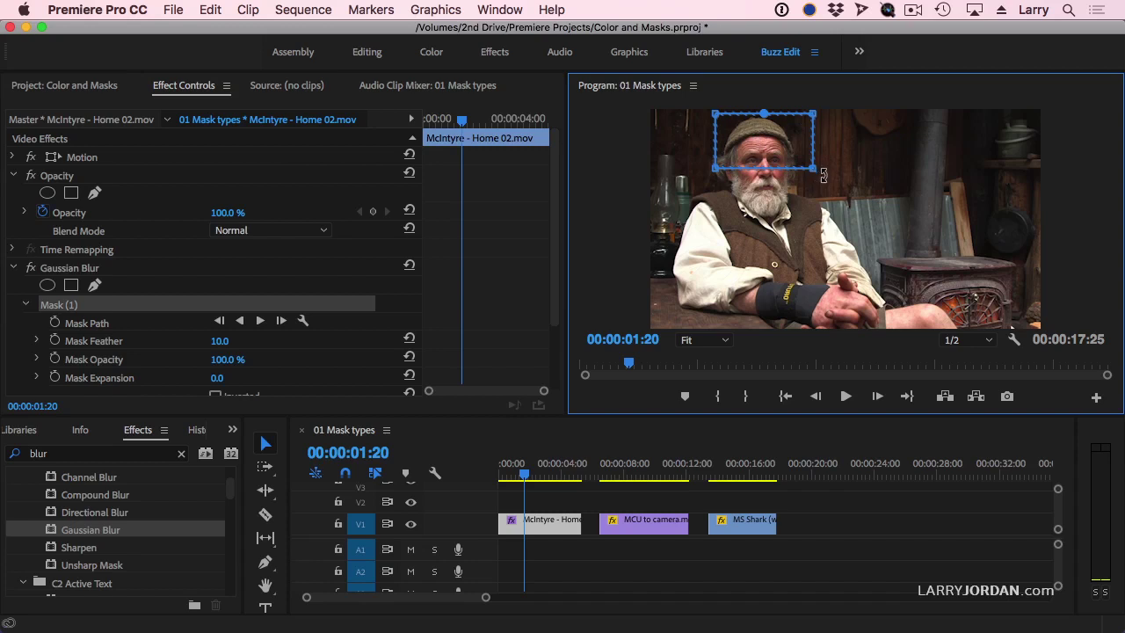
- Reshape the rectangle's corners into a trapezoid framing the head and shoulders
{"action": "left_click_drag", "start_coordinate": [820, 175], "coordinate": [870, 274]}
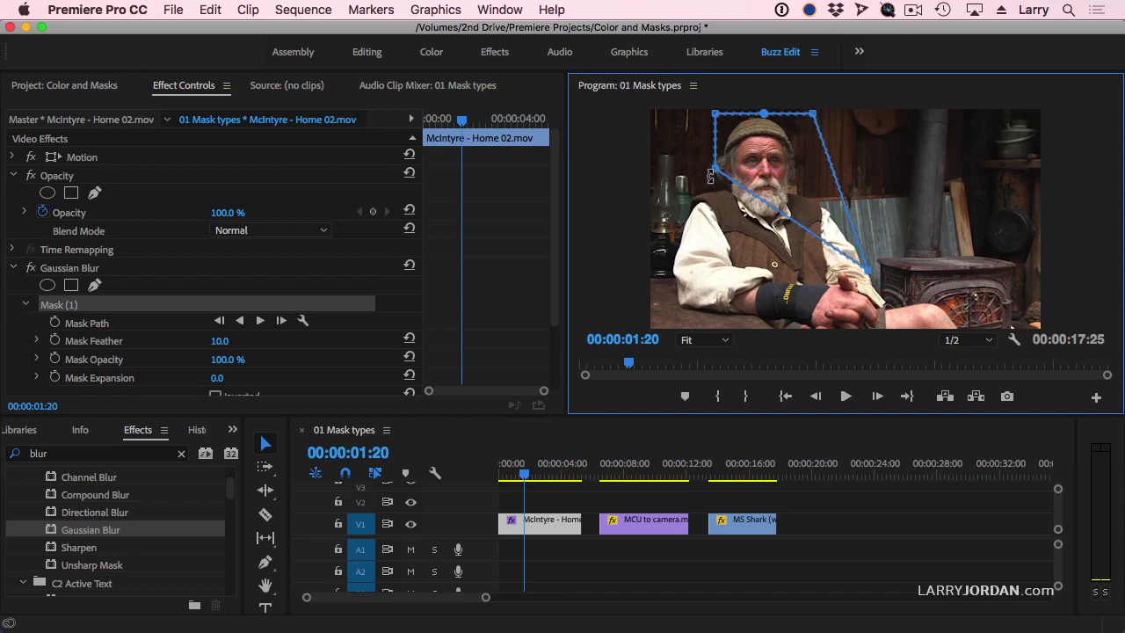
{"action": "left_click_drag", "start_coordinate": [715, 168], "coordinate": [666, 269]}
{"action": "left_click_drag", "start_coordinate": [715, 114], "coordinate": [722, 112]}
{"action": "left_click_drag", "start_coordinate": [813, 115], "coordinate": [783, 114]}
- Zoom the Program monitor to 25% and feather the mask to 44.3
{"action": "left_click", "coordinate": [688, 340]}
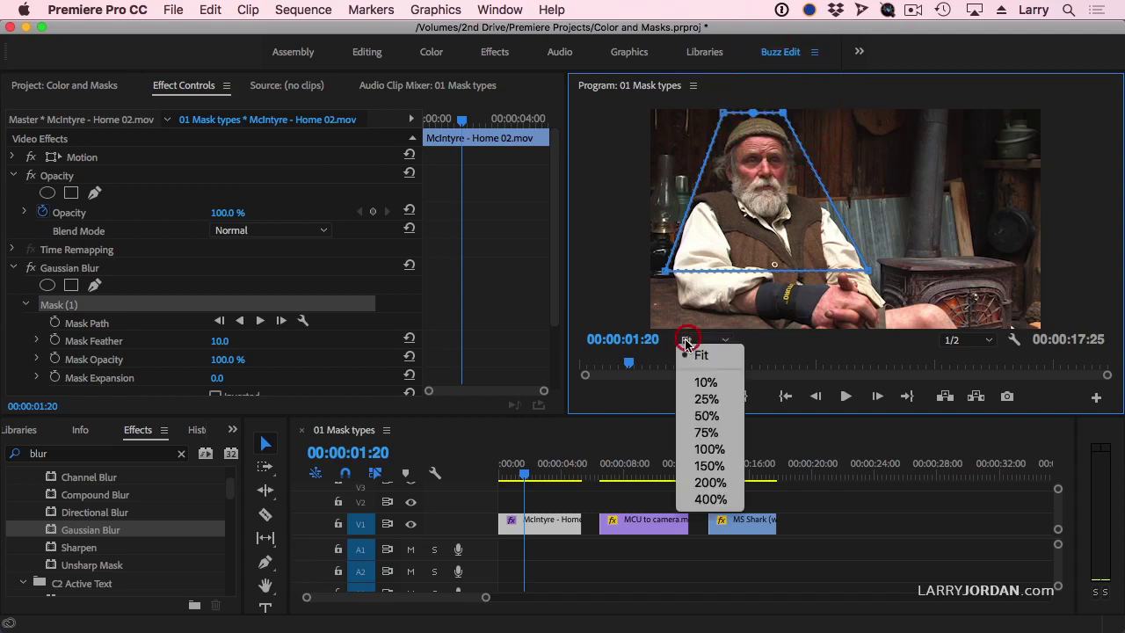
{"action": "left_click", "coordinate": [718, 399]}
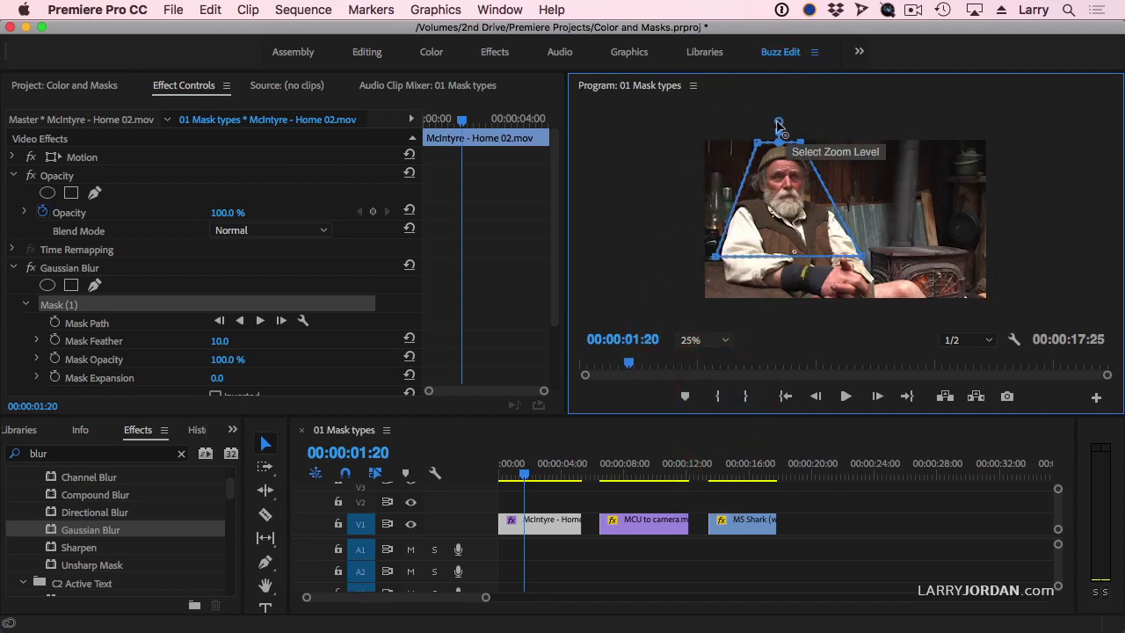
{"action": "left_click_drag", "start_coordinate": [781, 129], "coordinate": [777, 114]}
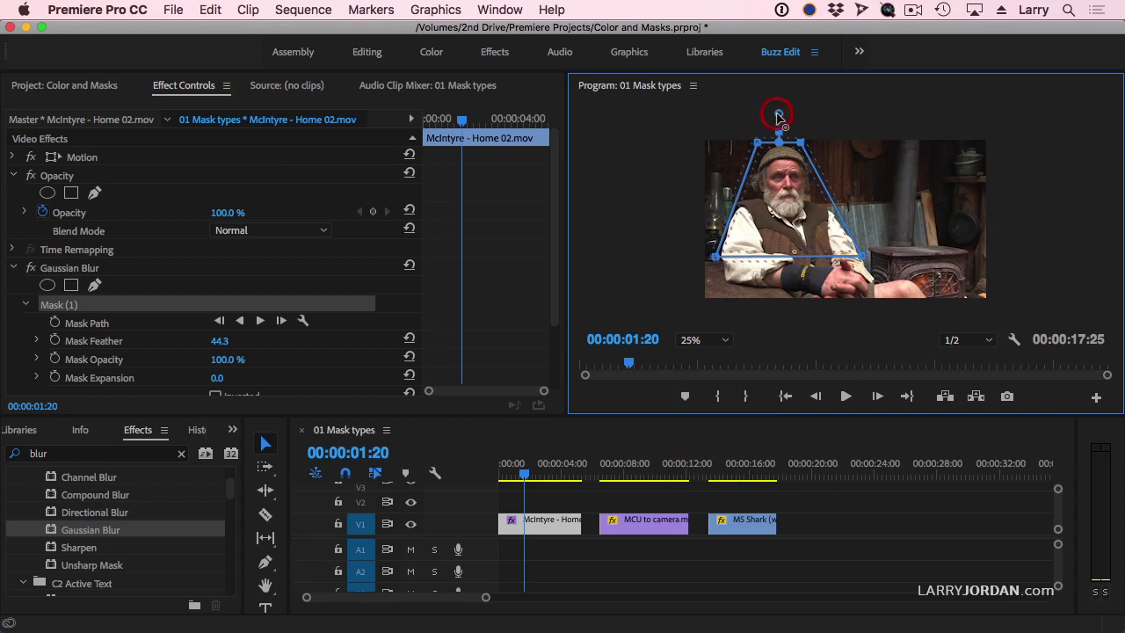
{"action": "left_click", "coordinate": [864, 260]}
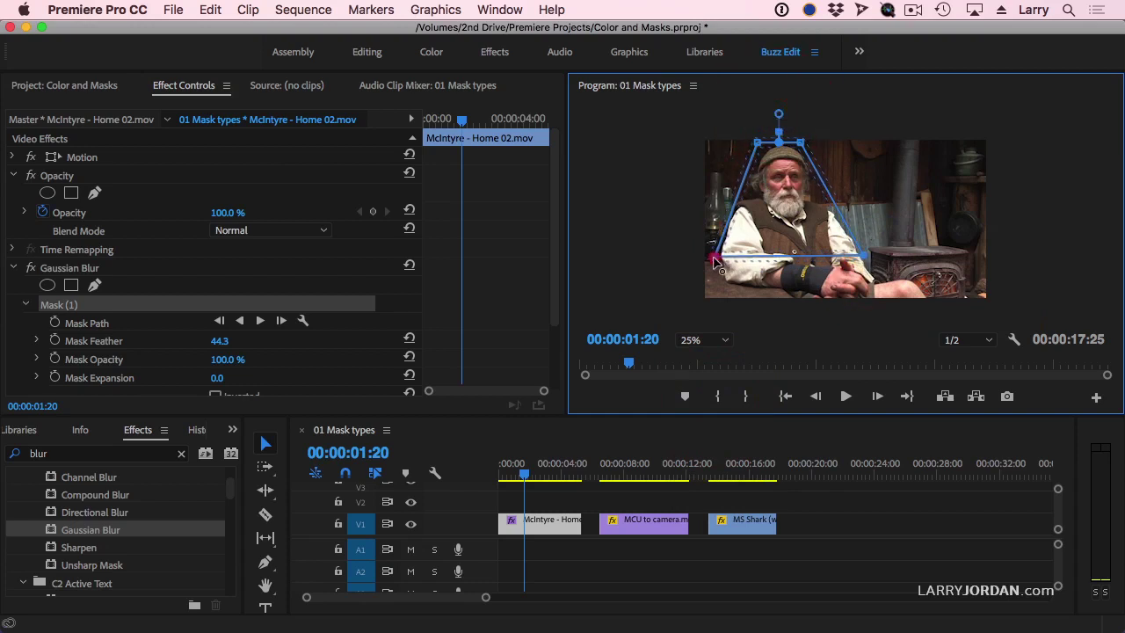
{"action": "left_click", "coordinate": [714, 259]}
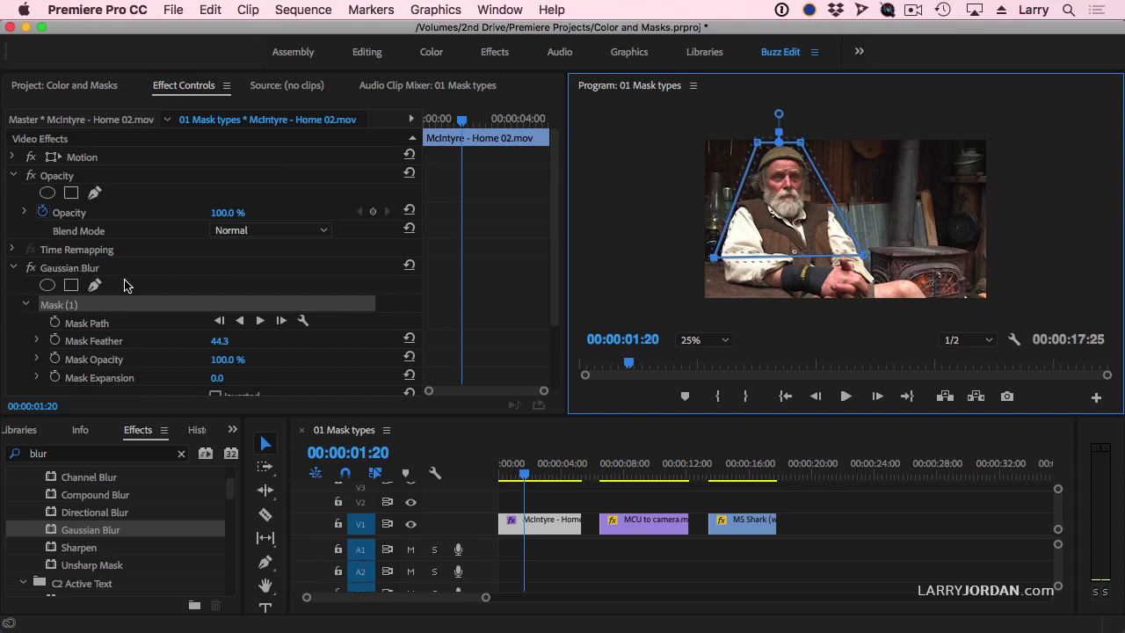
- Collapse Mask (1) and set the Gaussian Blur Blurriness to 65
{"action": "left_click", "coordinate": [26, 305]}
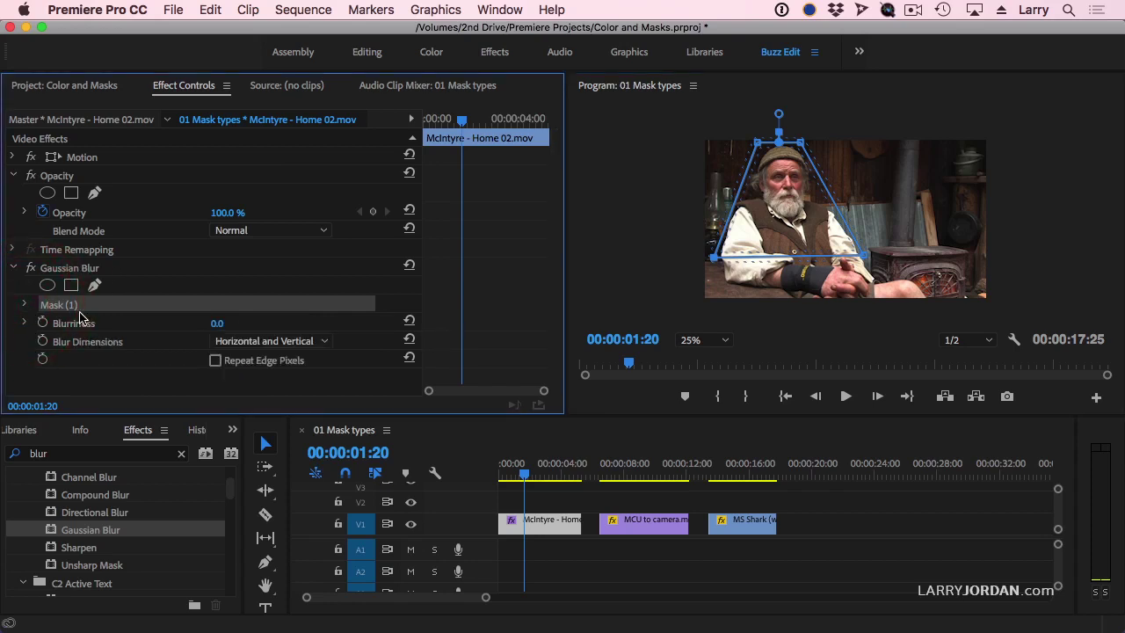
{"action": "left_click", "coordinate": [217, 323]}
{"action": "type", "text": "65"}
{"action": "key", "text": "Return"}
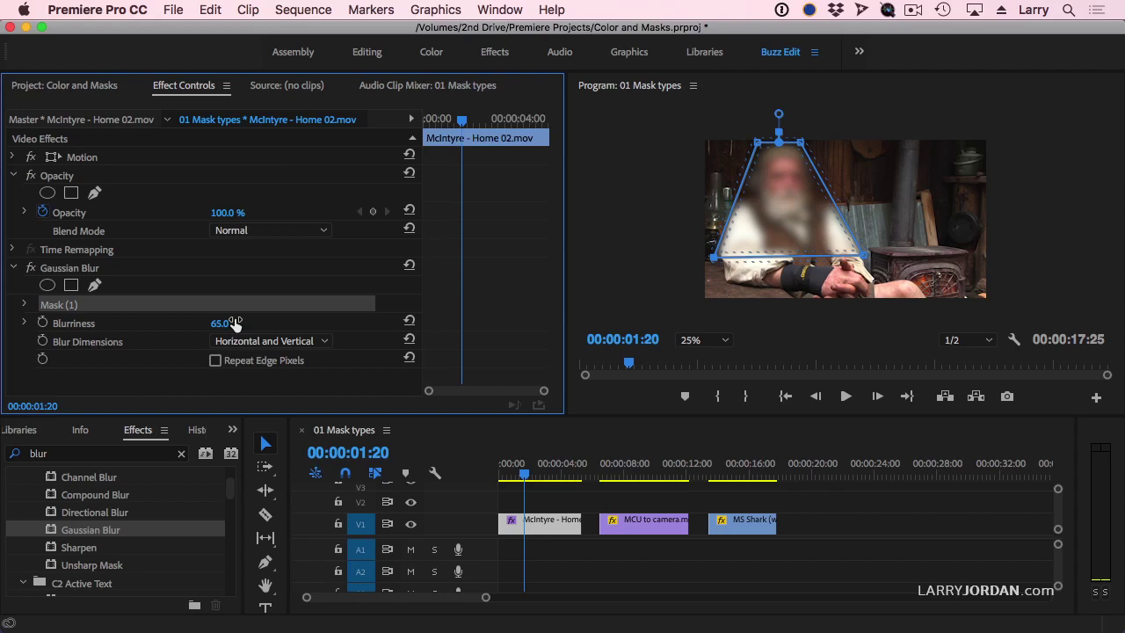
- Turn on Inverted for Mask (1) so the background blurs instead of the man
{"action": "left_click", "coordinate": [24, 304]}
{"action": "scroll", "coordinate": [557, 284], "scroll_direction": "down", "scroll_amount": 5}
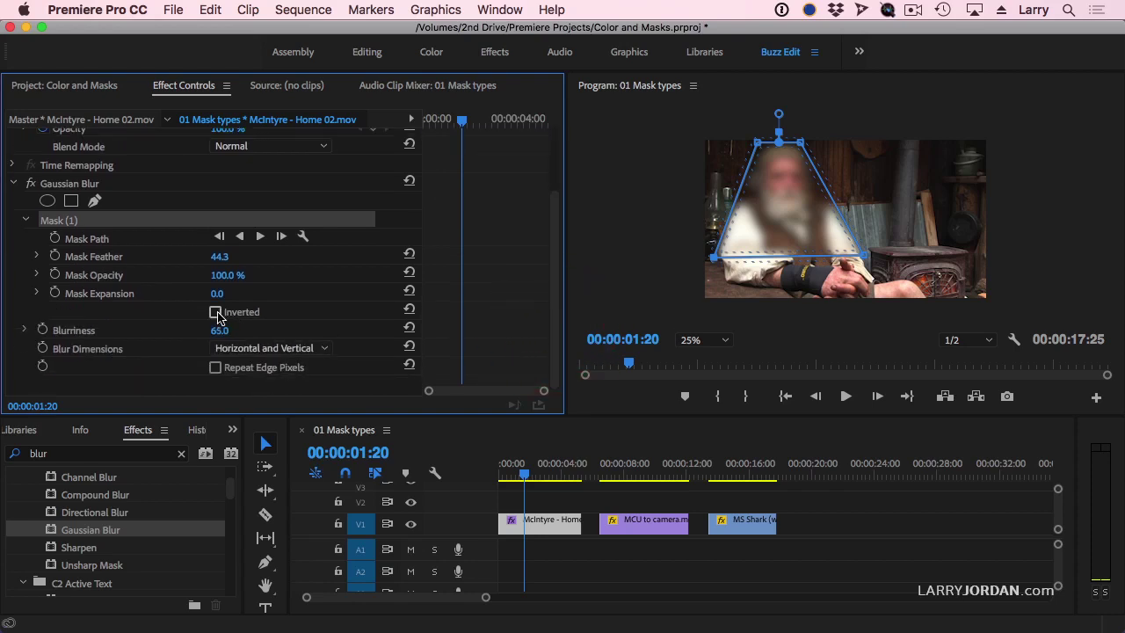
{"action": "left_click", "coordinate": [217, 313]}
{"action": "left_click", "coordinate": [216, 313]}
{"action": "left_click", "coordinate": [216, 313]}
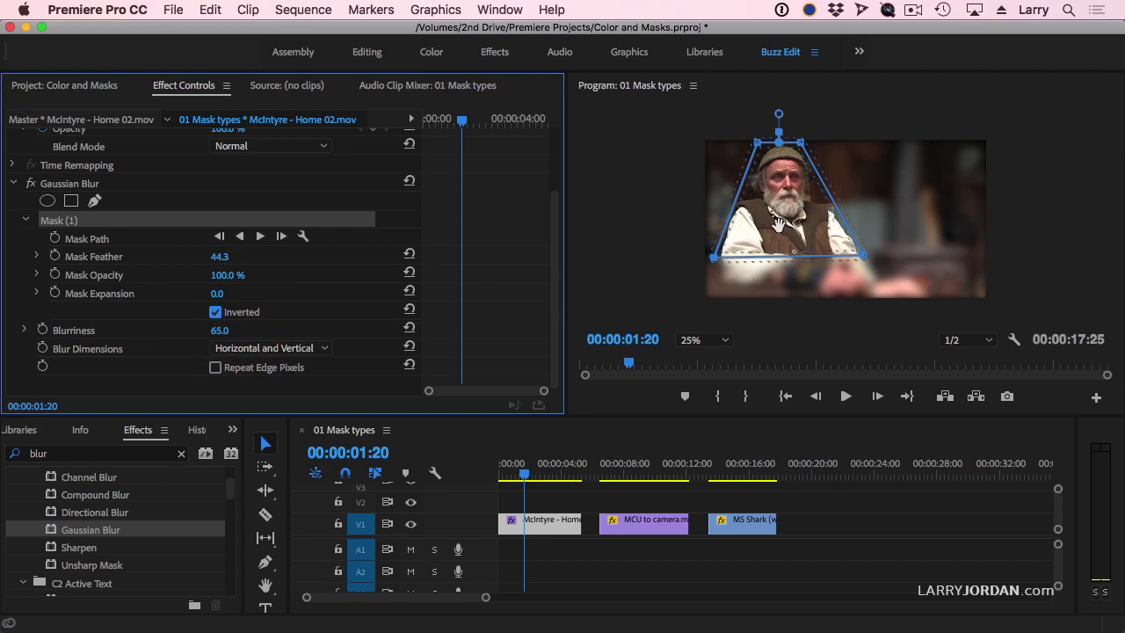
- Play the clip from the start to preview the inverted blur
{"action": "left_click", "coordinate": [498, 475]}
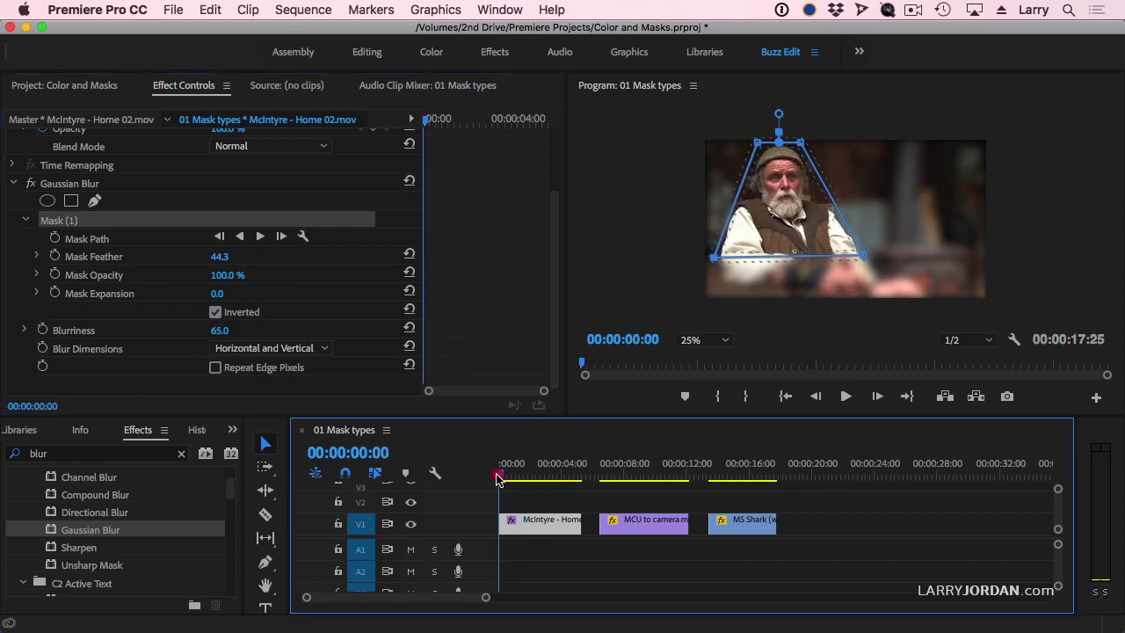
{"action": "key", "text": "space"}
{"action": "key", "text": "space"}
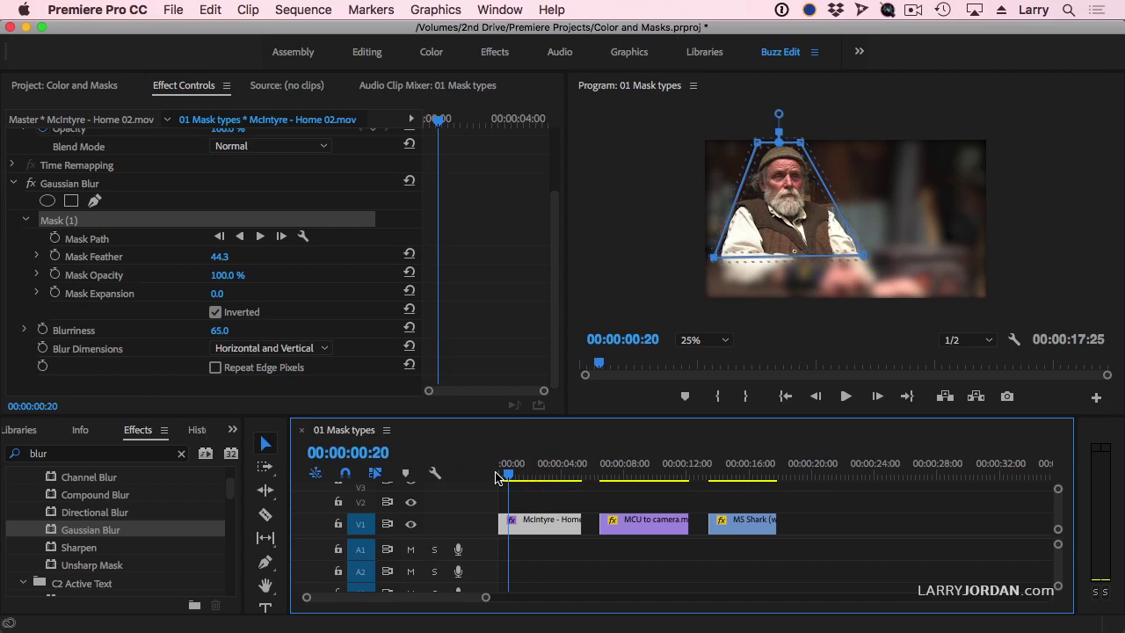
{"action": "key", "text": "space"}
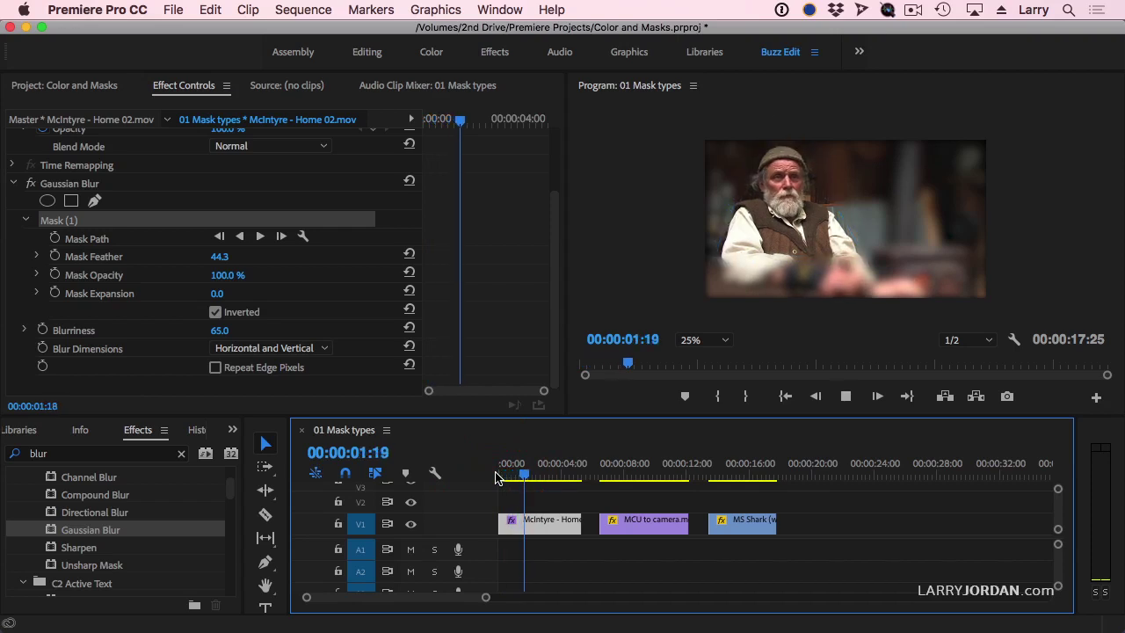
{"action": "key", "text": "space"}
{"action": "key", "text": "space"}
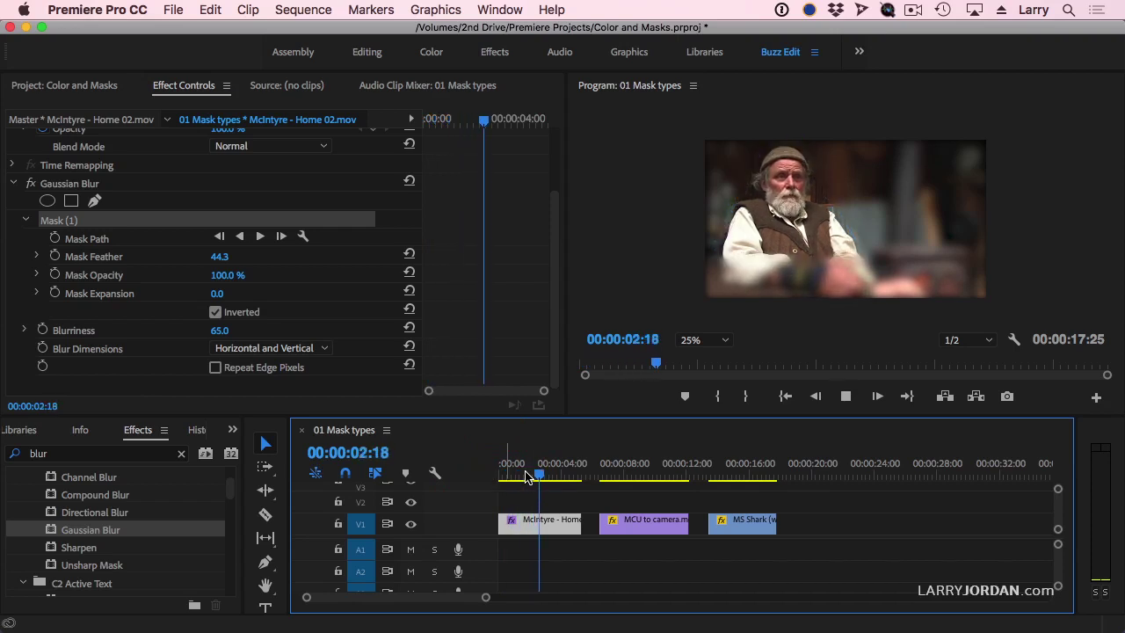
{"action": "left_click", "coordinate": [545, 475]}
{"action": "left_click_drag", "start_coordinate": [545, 475], "coordinate": [465, 478]}
{"action": "key", "text": "space"}
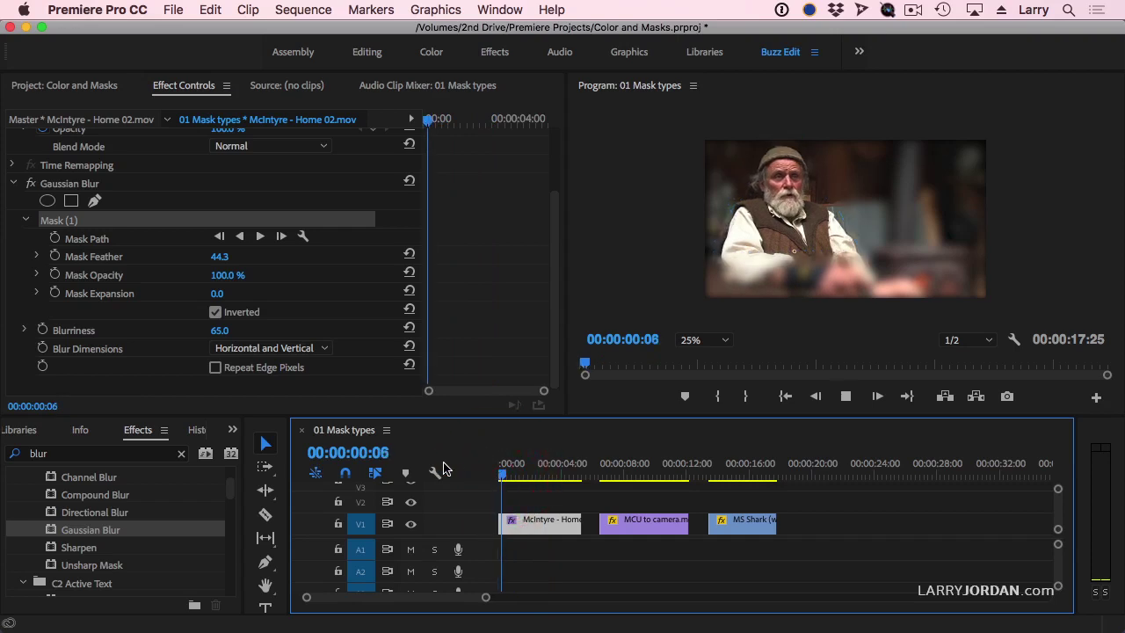
{"action": "key", "text": "space"}
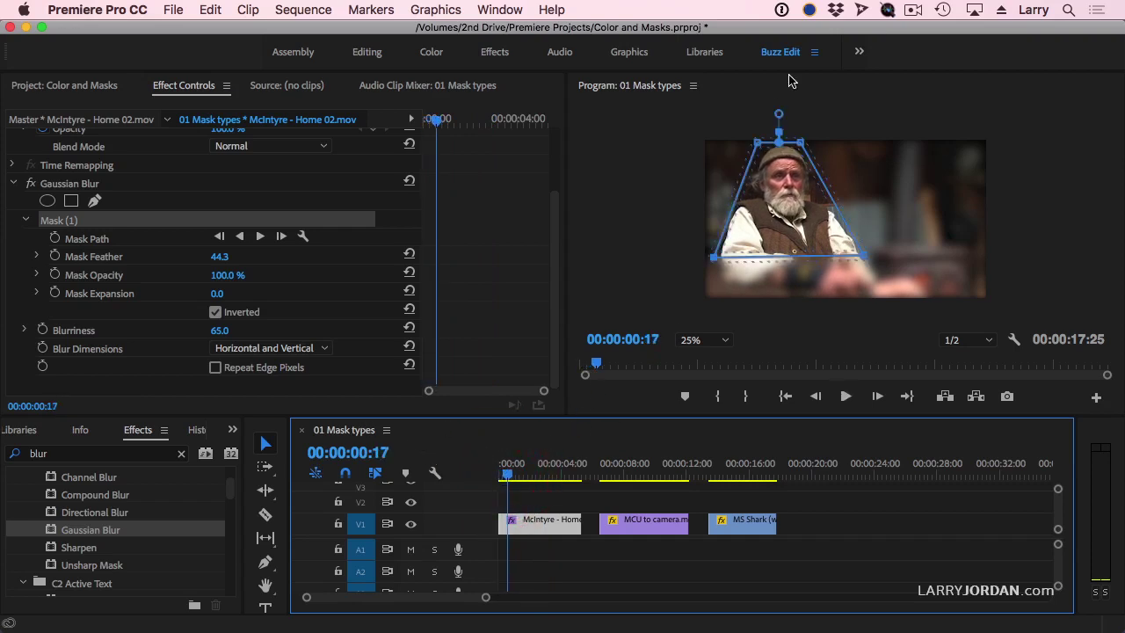
- Lower the Gaussian Blur Blurriness to 18
{"action": "left_click", "coordinate": [219, 329]}
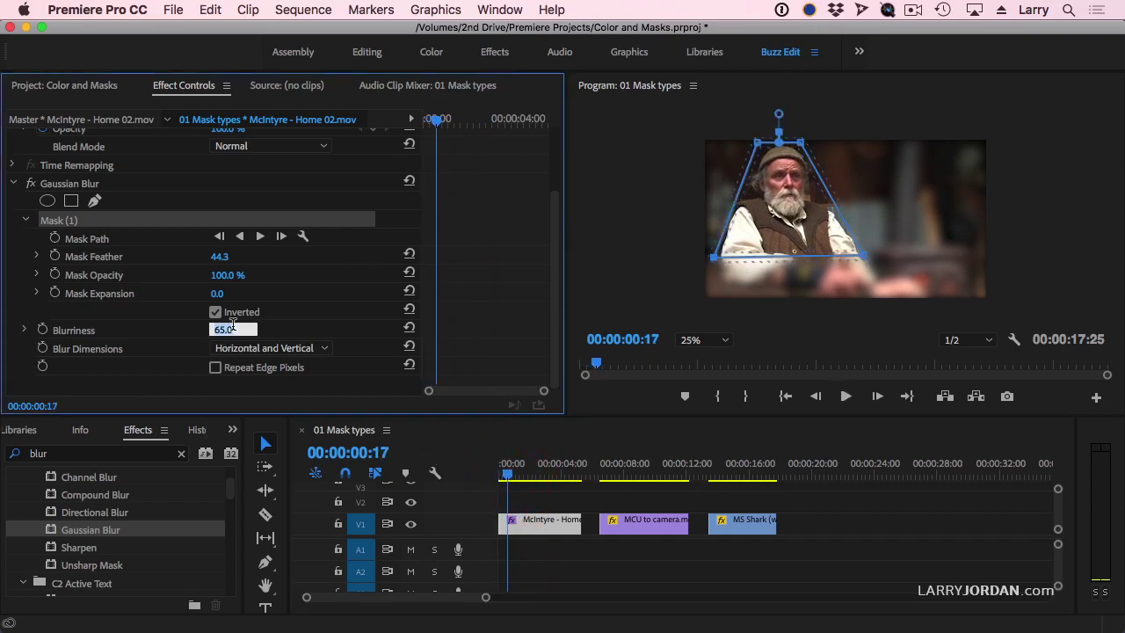
{"action": "type", "text": "18"}
{"action": "key", "text": "Return"}
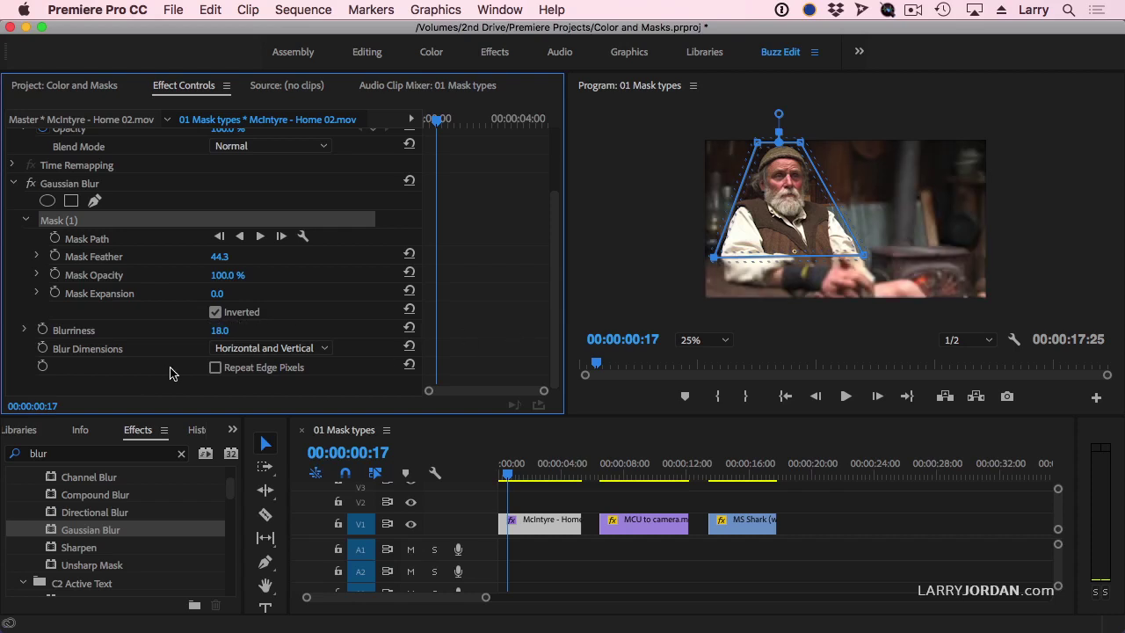
- Play the clip from the beginning several times to preview the softer background blur
{"action": "left_click", "coordinate": [504, 470]}
{"action": "key", "text": "space"}
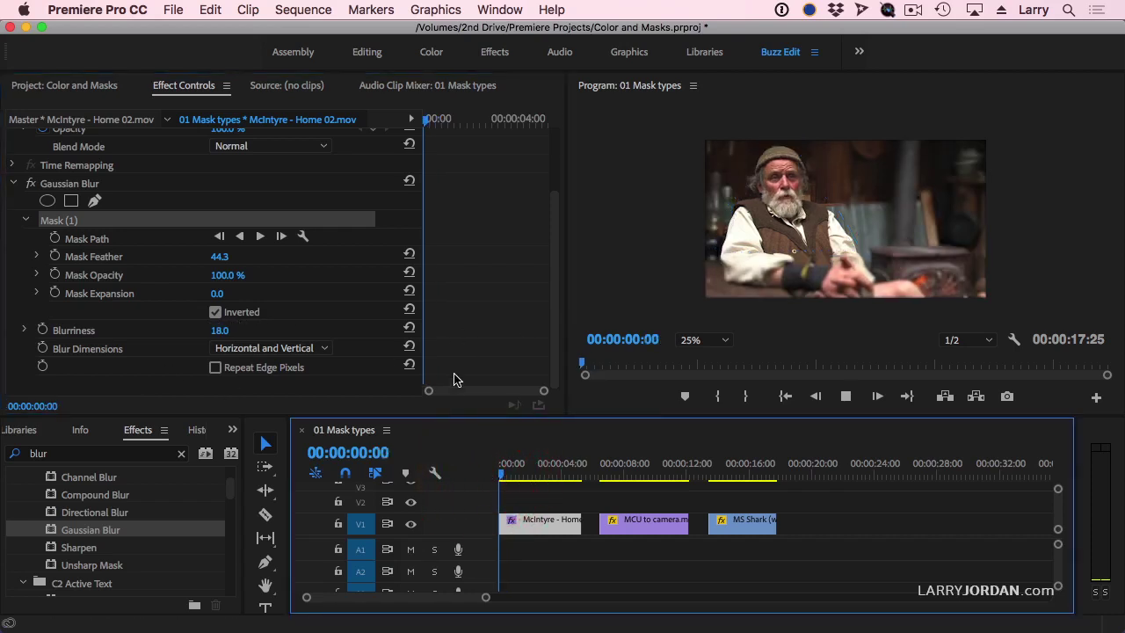
{"action": "key", "text": "space"}
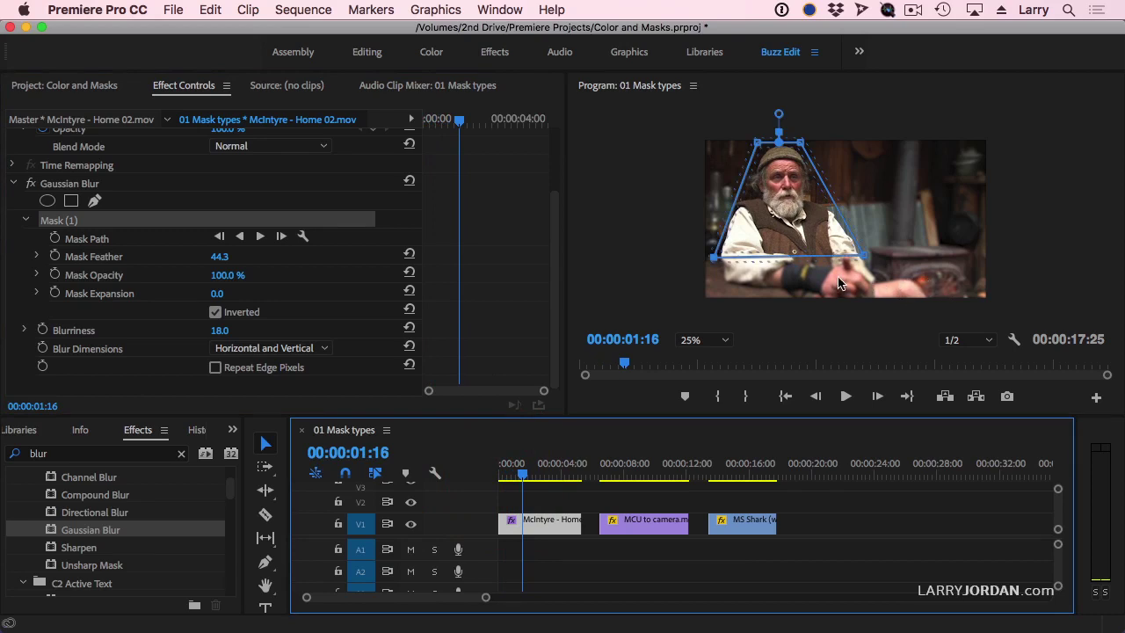
{"action": "left_click", "coordinate": [475, 477]}
{"action": "key", "text": "Home"}
{"action": "key", "text": "space"}
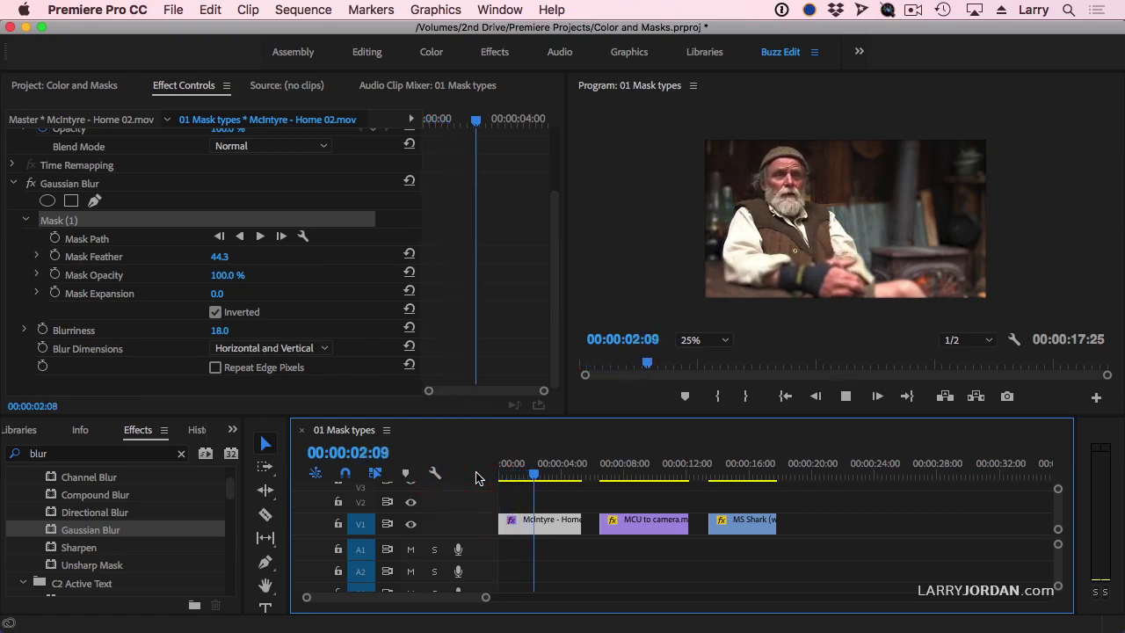
{"action": "key", "text": "space"}
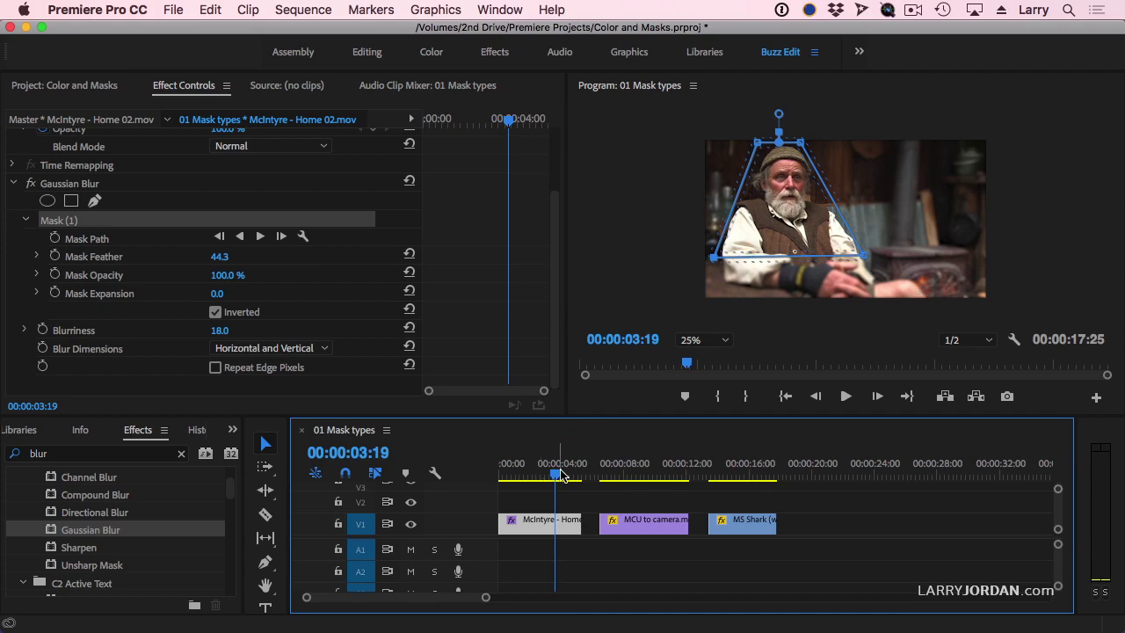
{"action": "left_click_drag", "start_coordinate": [554, 474], "coordinate": [499, 476]}
{"action": "key", "text": "space"}
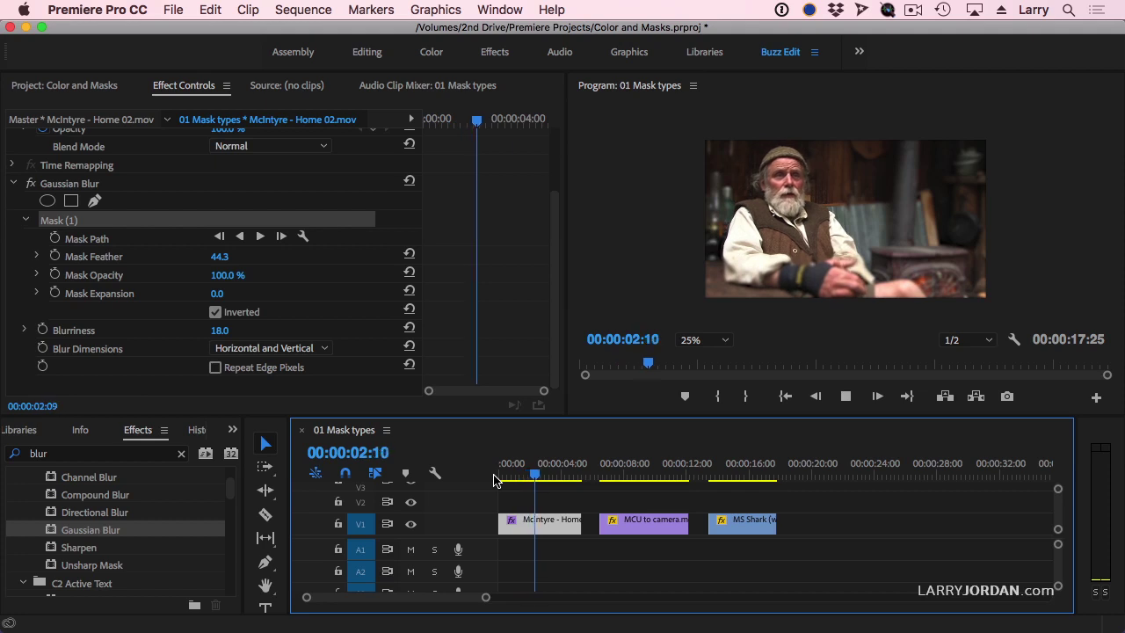
{"action": "key", "text": "space"}
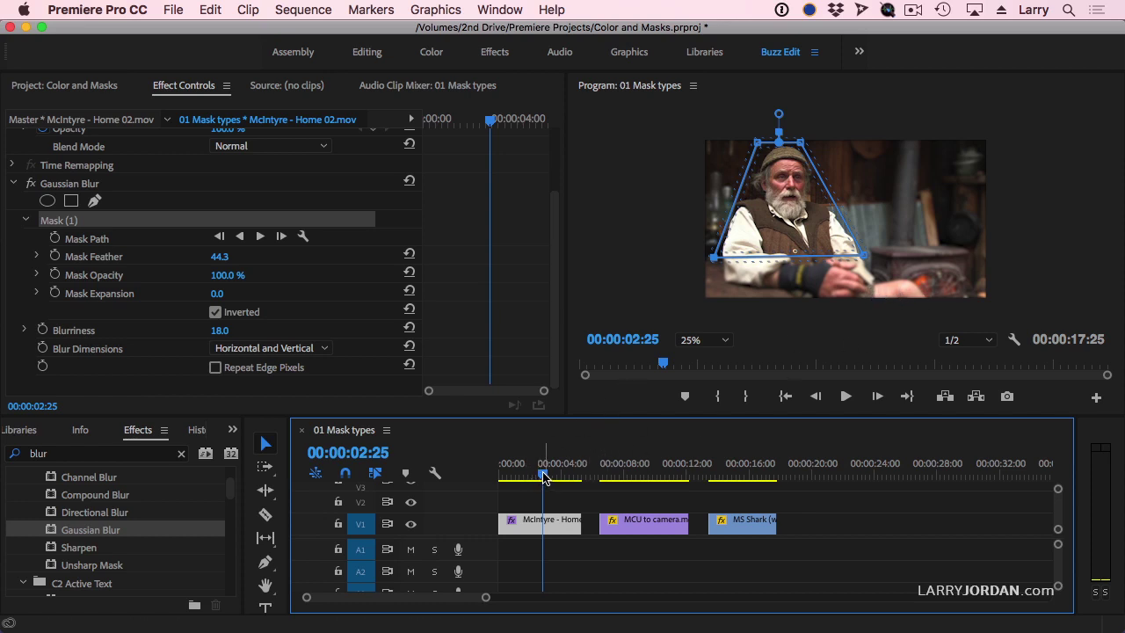
{"action": "key", "text": "Home"}
{"action": "left_click", "coordinate": [482, 481]}
{"action": "key", "text": "space"}
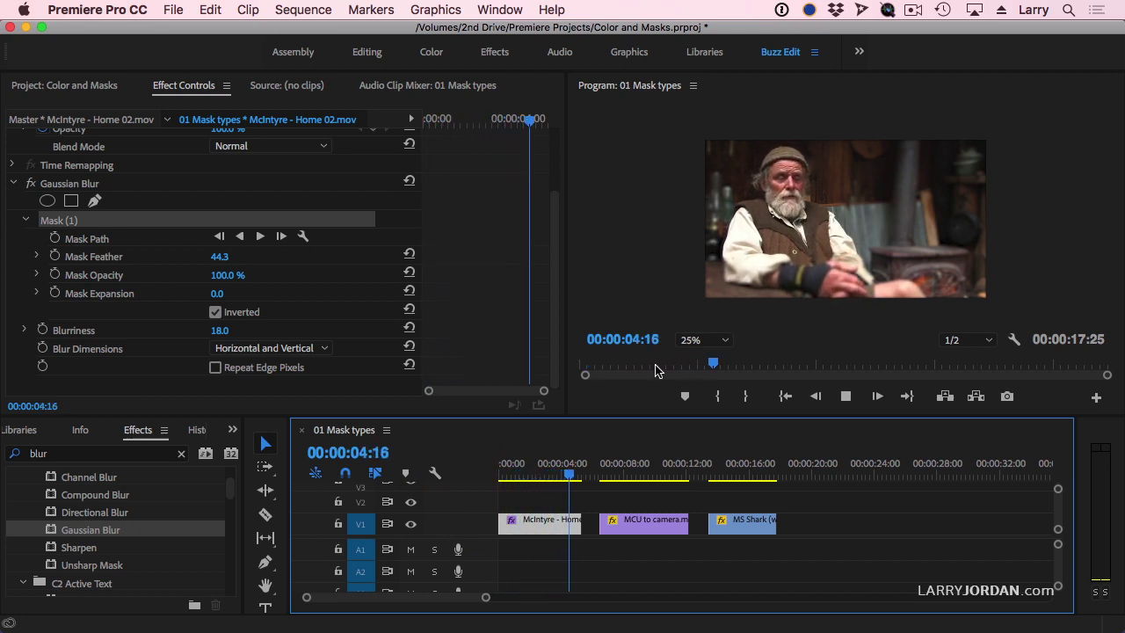
{"action": "key", "text": "space"}
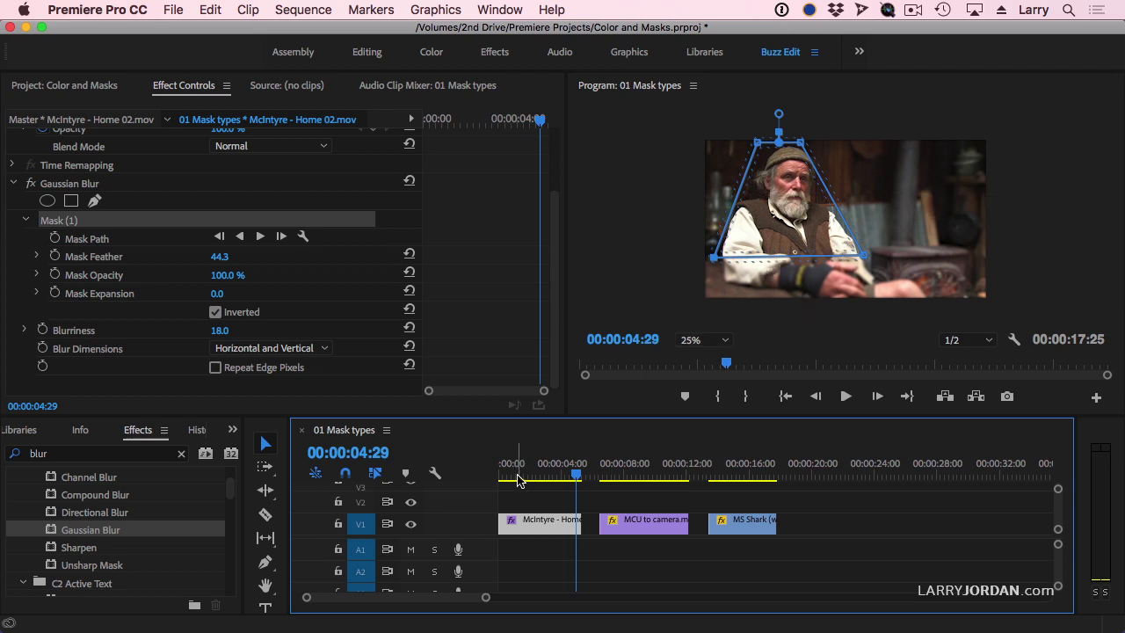
{"action": "left_click", "coordinate": [460, 475]}
{"action": "key", "text": "Home"}
{"action": "key", "text": "space"}
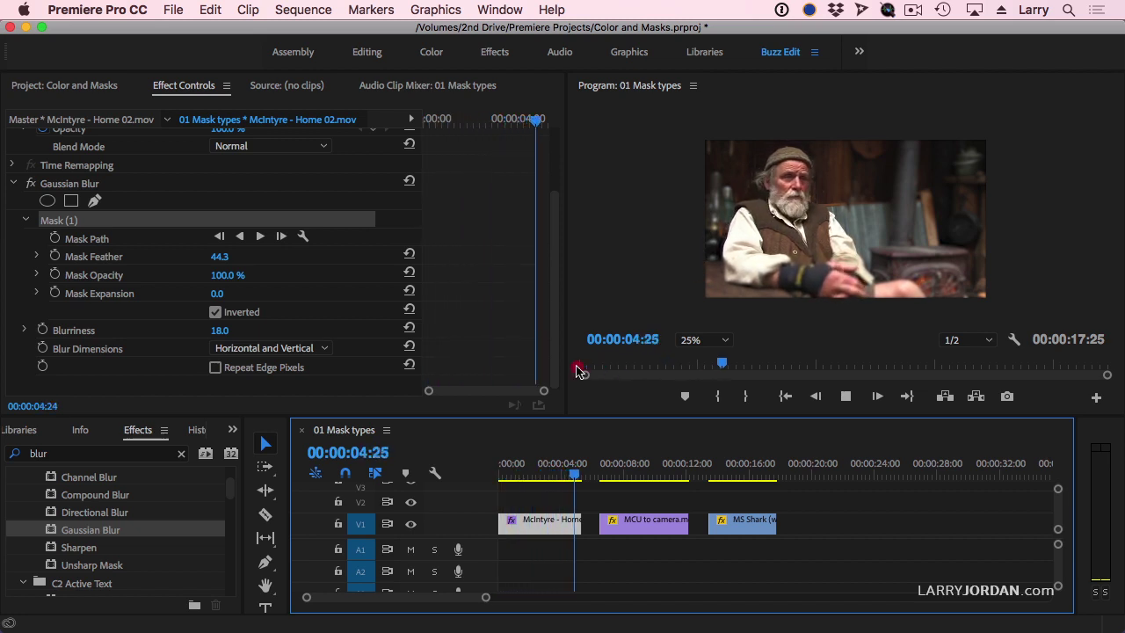
{"action": "left_click", "coordinate": [582, 371]}
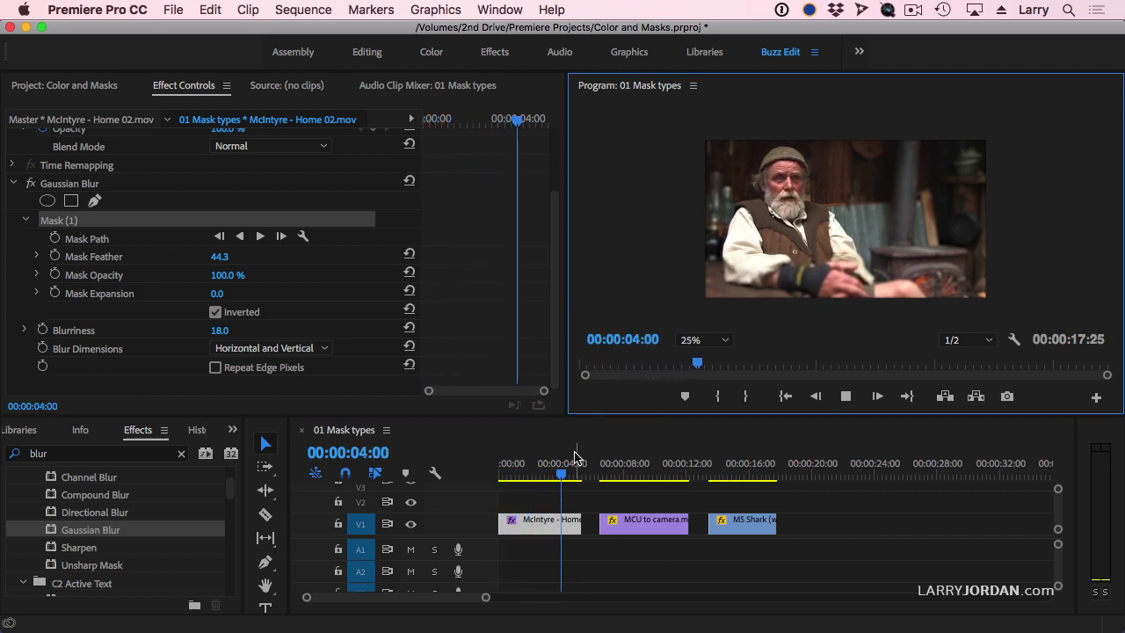
{"action": "left_click_drag", "start_coordinate": [576, 463], "coordinate": [530, 479]}
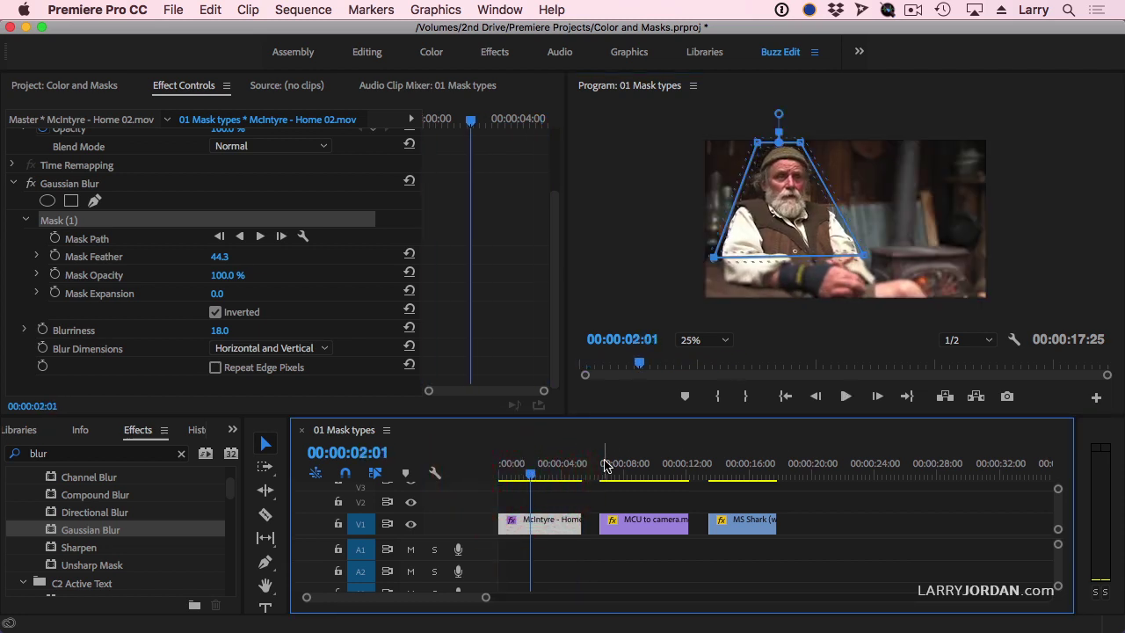